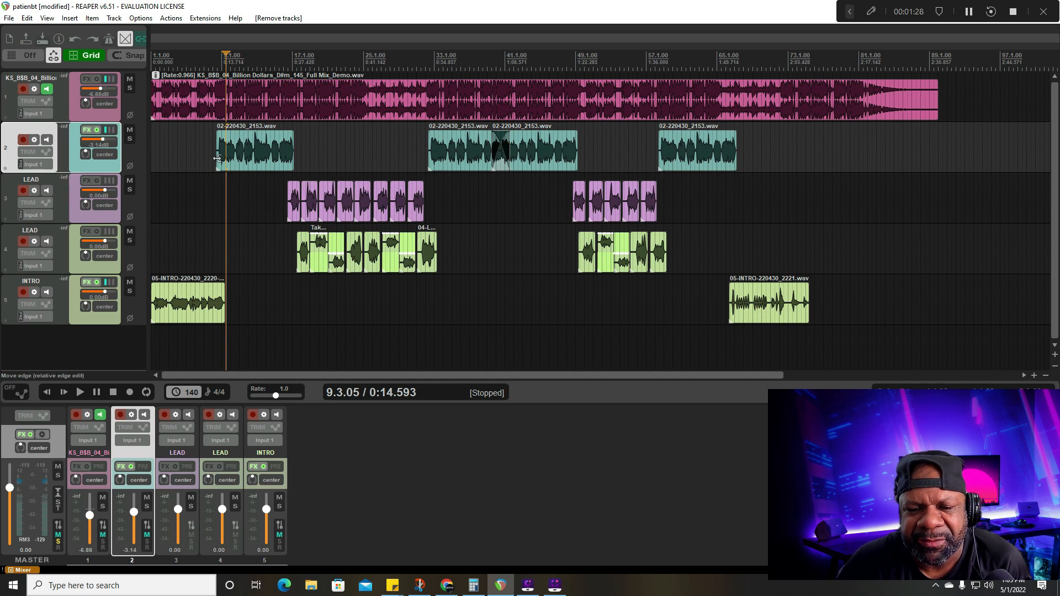
# Play the song briefly from the edit cursor at bar 9 to hear the track 2 vocal with the beat.
pyautogui.press('space')
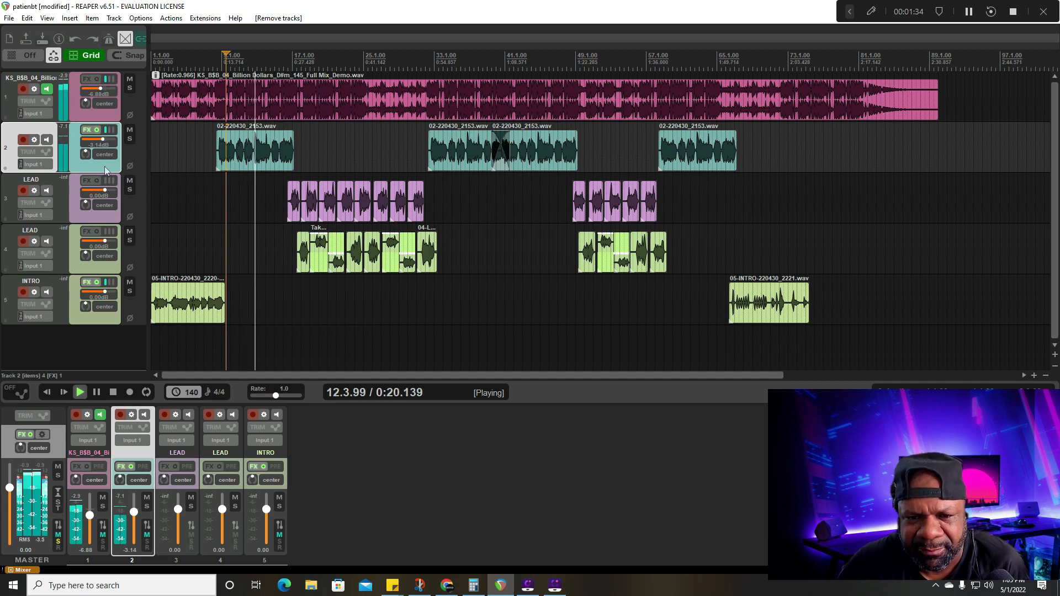
pyautogui.press('space')
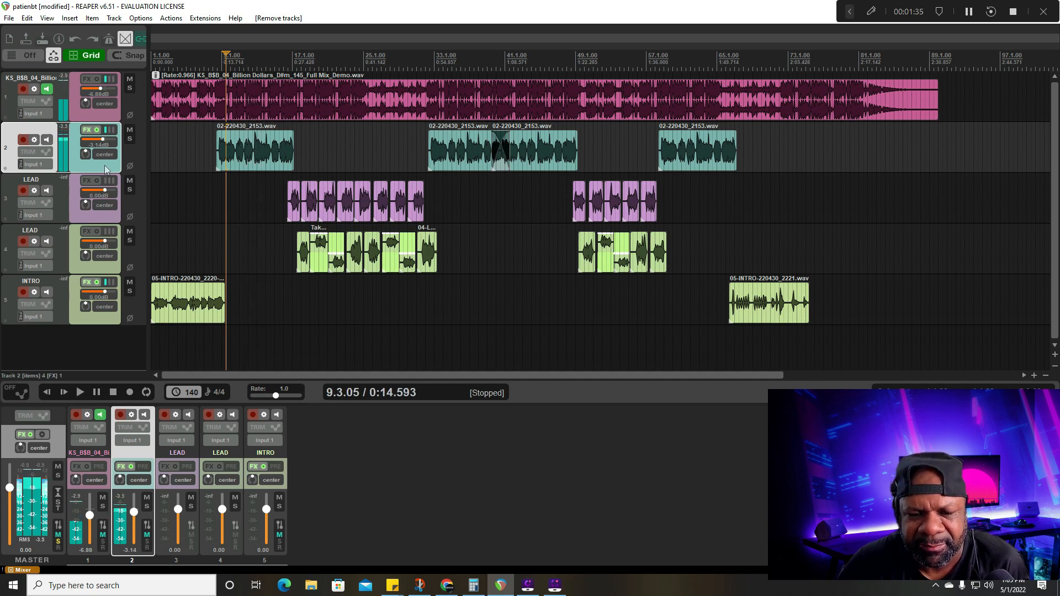
# Insert two new tracks and move them below the INTRO track at the end of the project.
pyautogui.rightClick(75, 344)
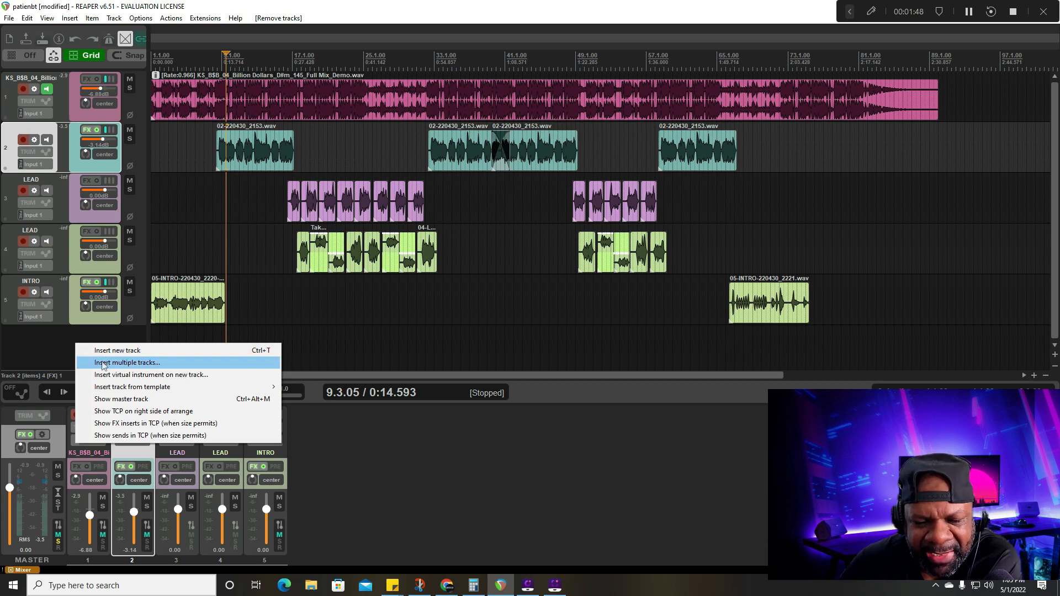
pyautogui.click(102, 364)
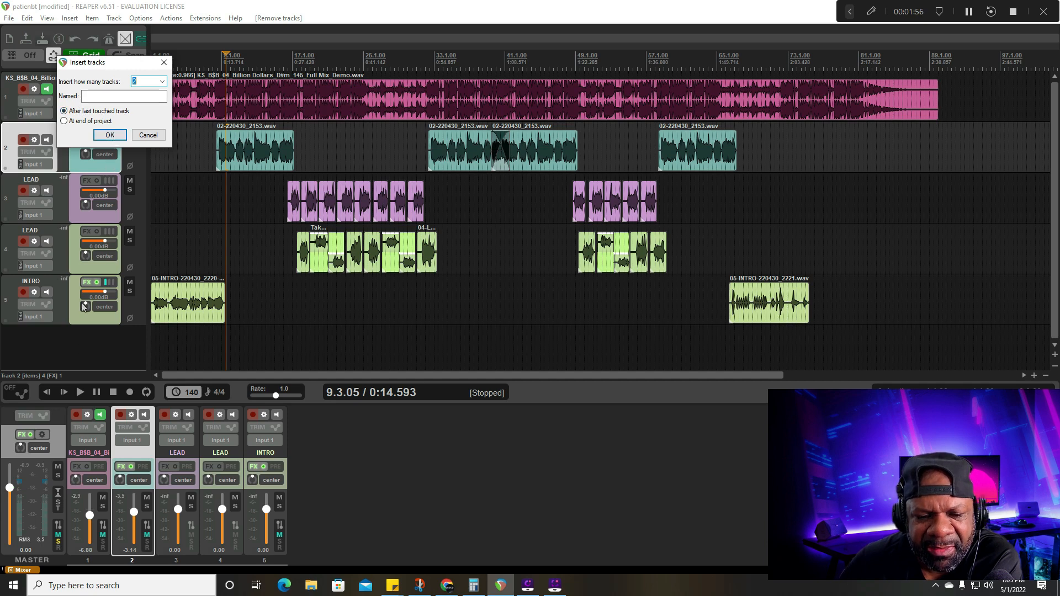
pyautogui.click(119, 135)
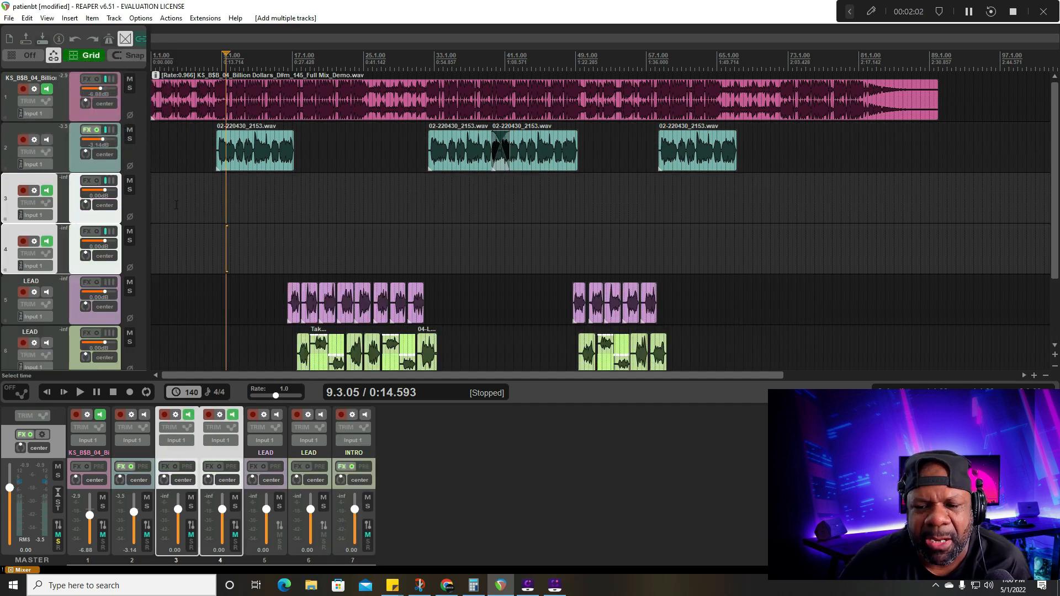
pyautogui.scroll(-2, 174, 203)
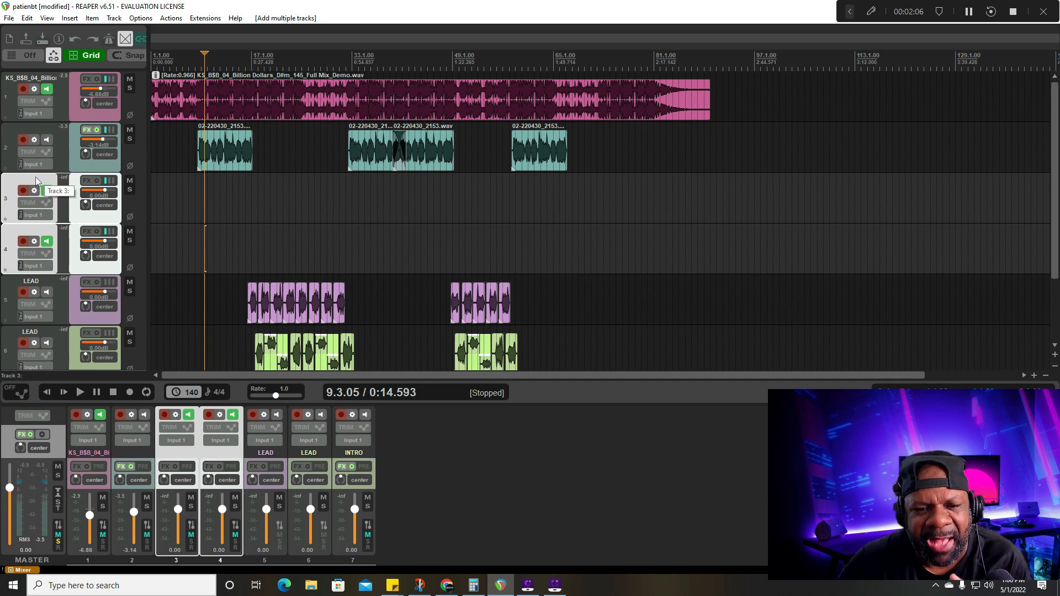
pyautogui.moveTo(36, 181); pyautogui.dragTo(57, 338)
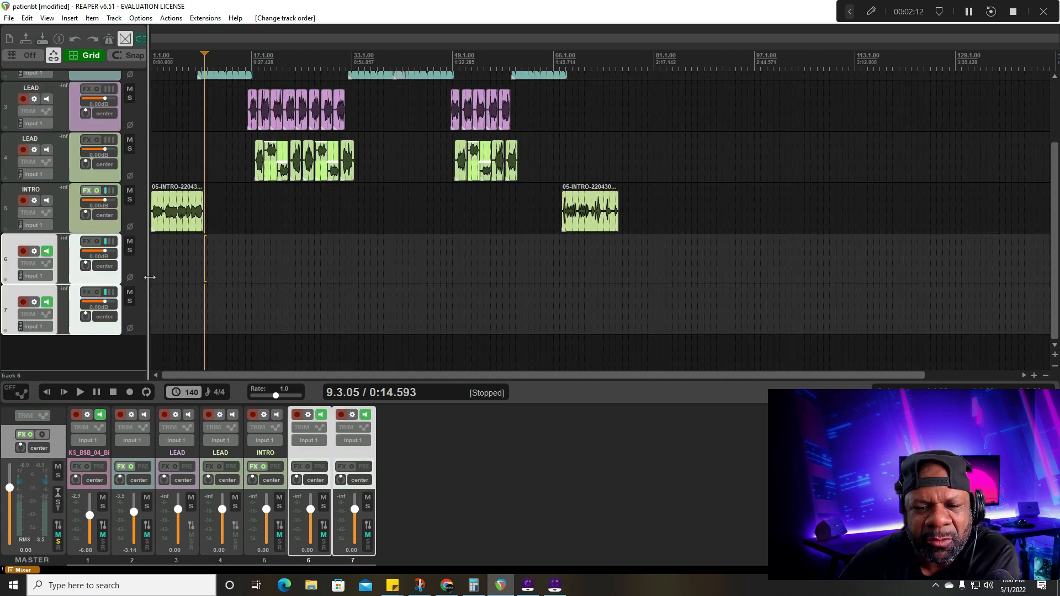
# Name the first new track, directly below INTRO, "reverb".
pyautogui.doubleClick(32, 239)
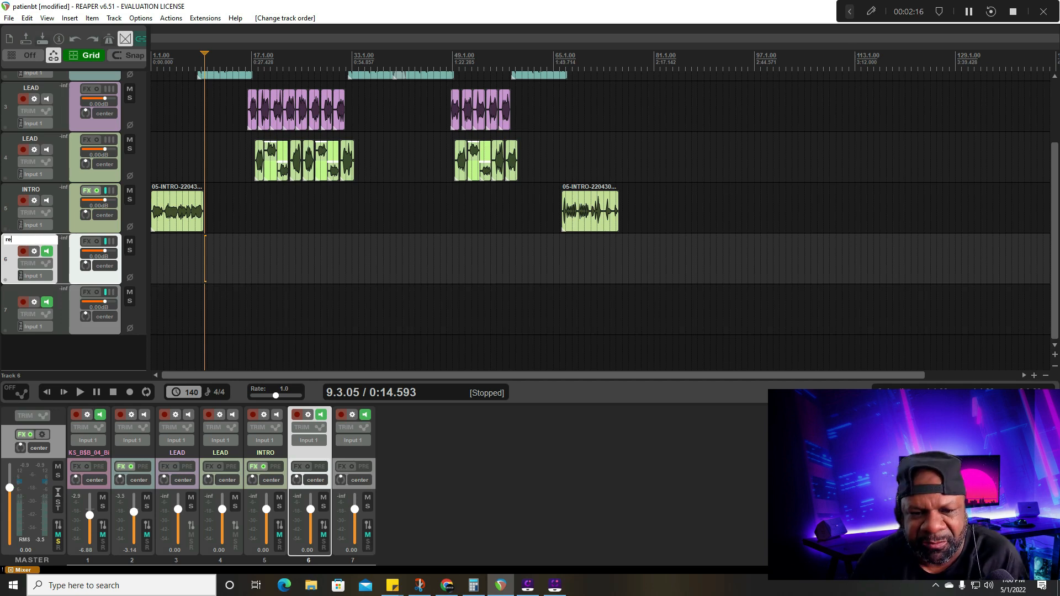
pyautogui.write('reverbv')
pyautogui.press('Return')
pyautogui.doubleClick(32, 239)
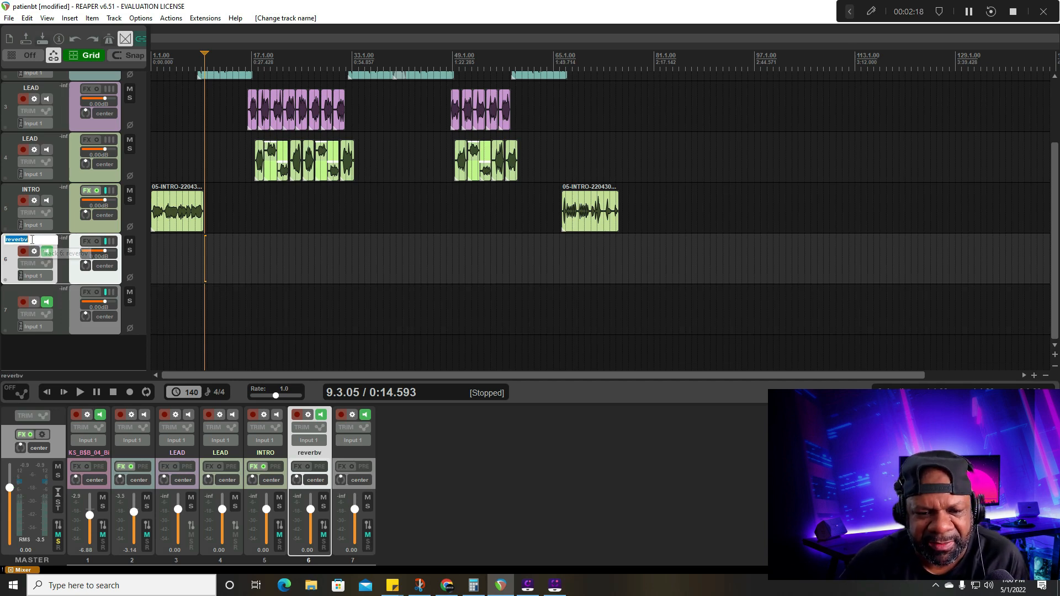
pyautogui.write('re')
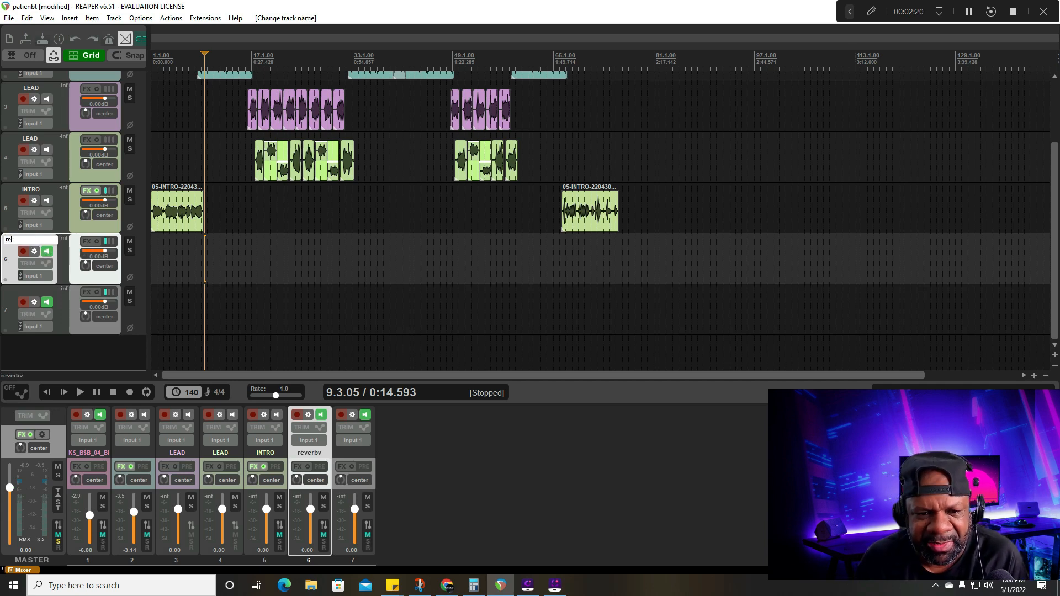
pyautogui.write('verb')
pyautogui.press('Return')
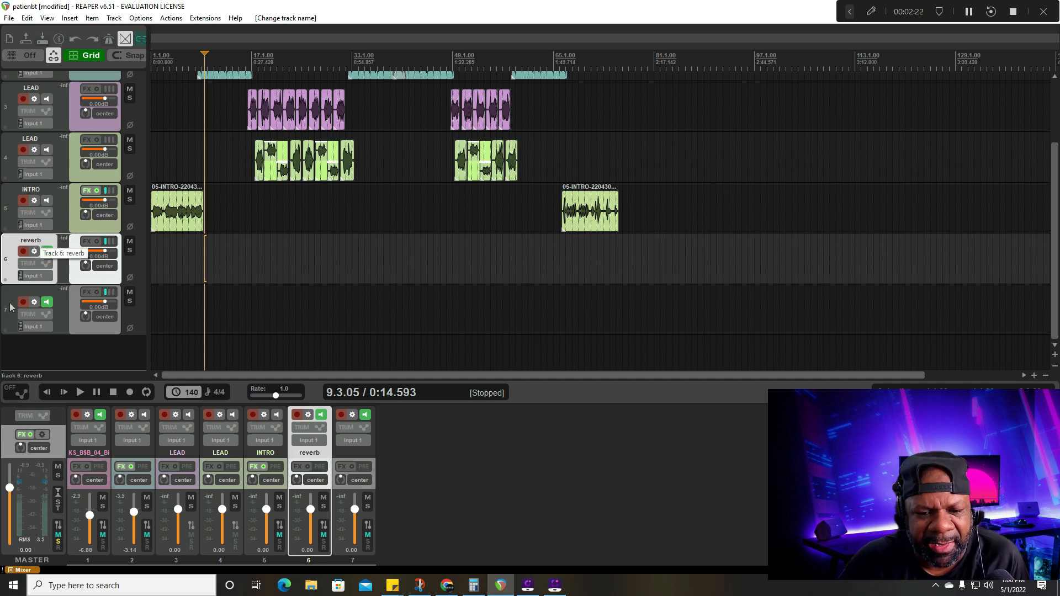
# Name the second new track, the last one in the project, "delay".
pyautogui.click(40, 291)
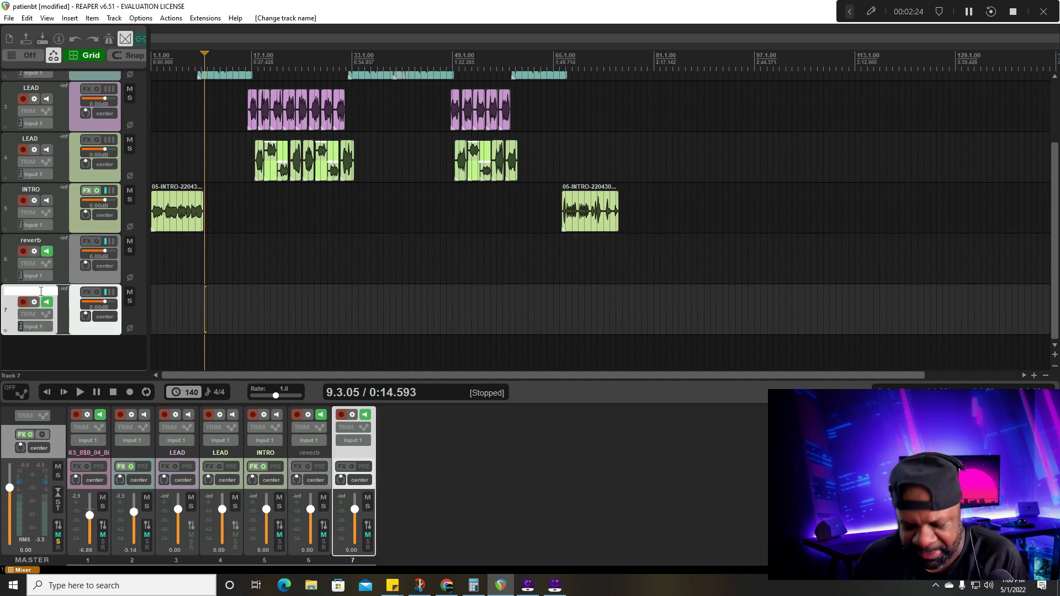
pyautogui.write('delay')
pyautogui.press('Return')
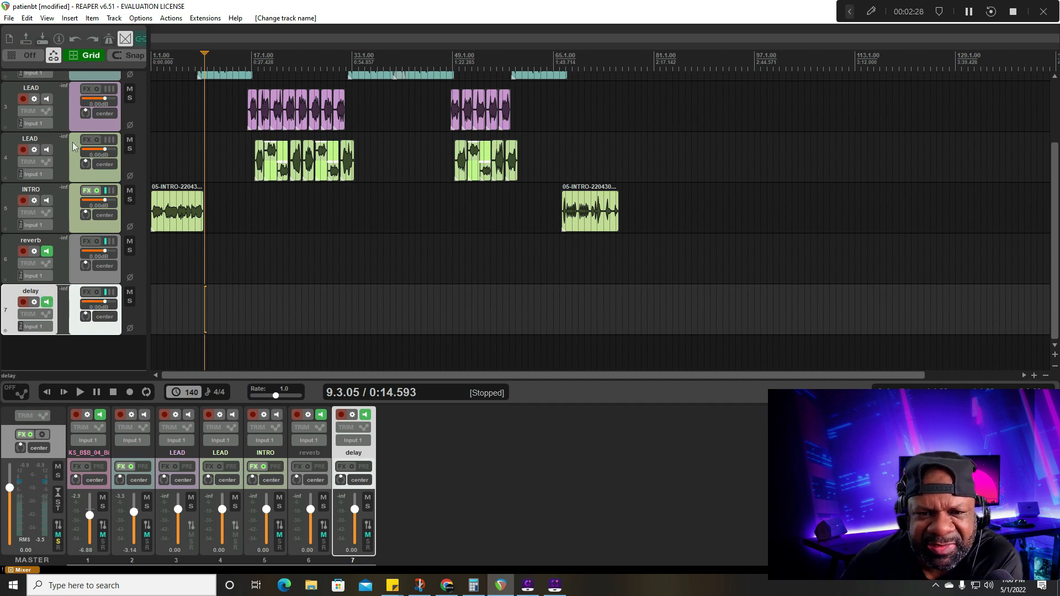
# Extend the names of the two effect tracks to "reverb aux" and "delay aux".
pyautogui.doubleClick(49, 241)
pyautogui.click(48, 239)
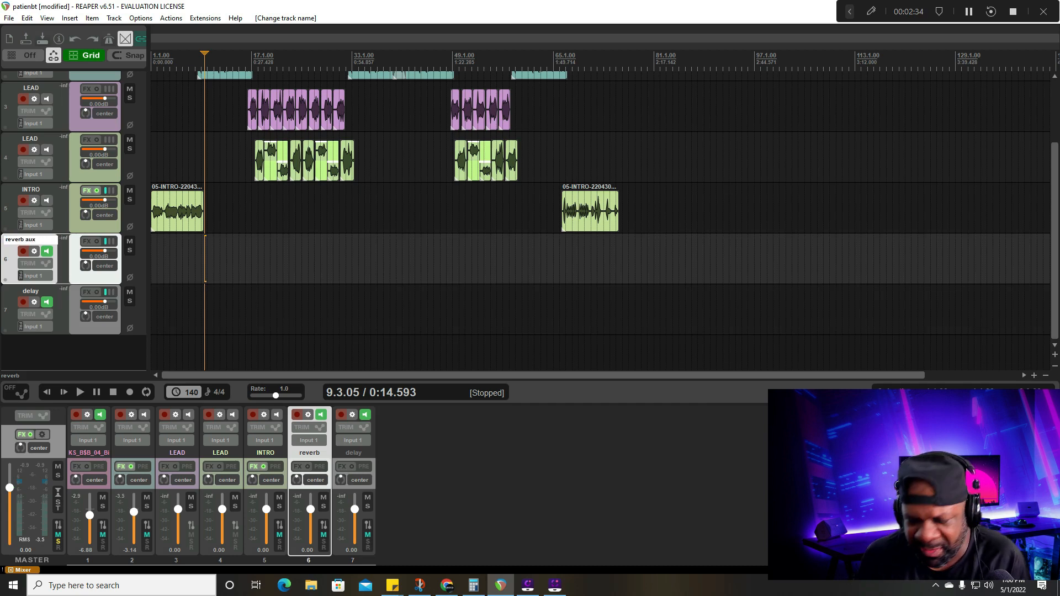
pyautogui.press('Return')
pyautogui.doubleClick(45, 290)
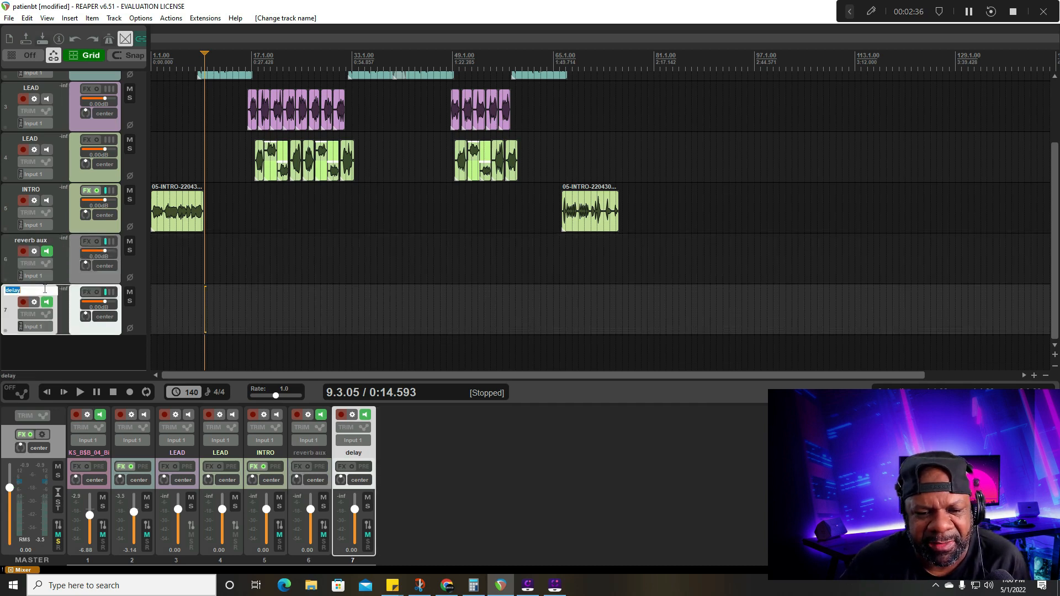
pyautogui.click(46, 289)
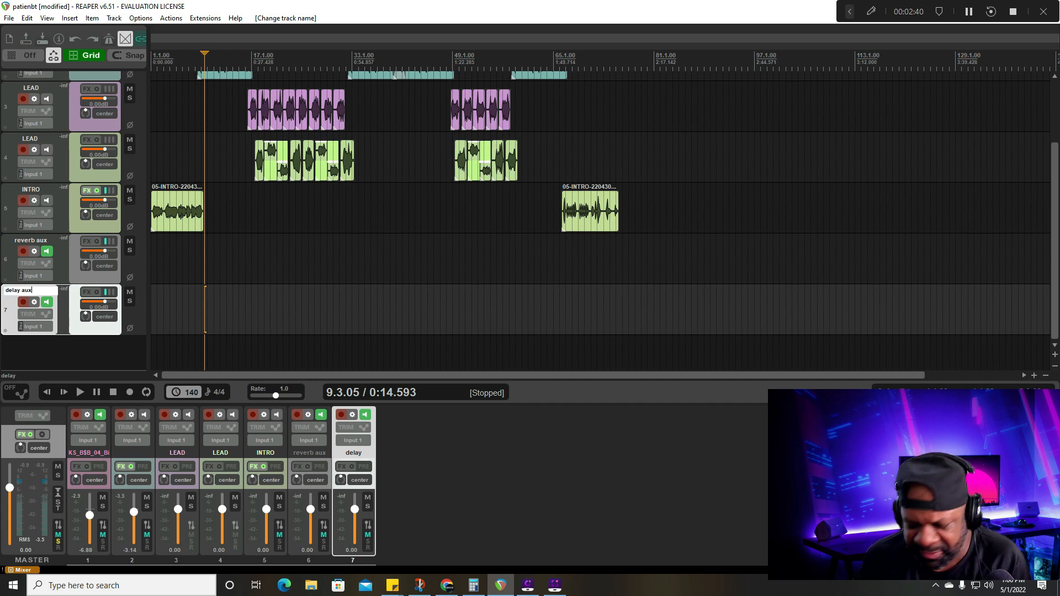
pyautogui.write('aux')
pyautogui.press('Return')
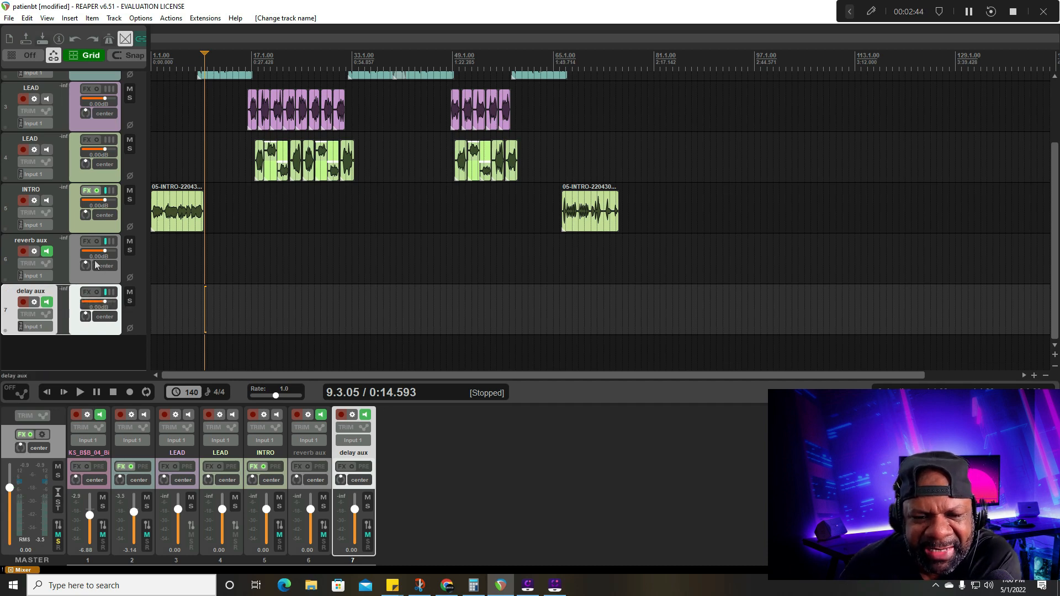
# Add the VST: ReaVerb (Cockos) plug-in from the Reverb category to the reverb aux track.
pyautogui.click(87, 243)
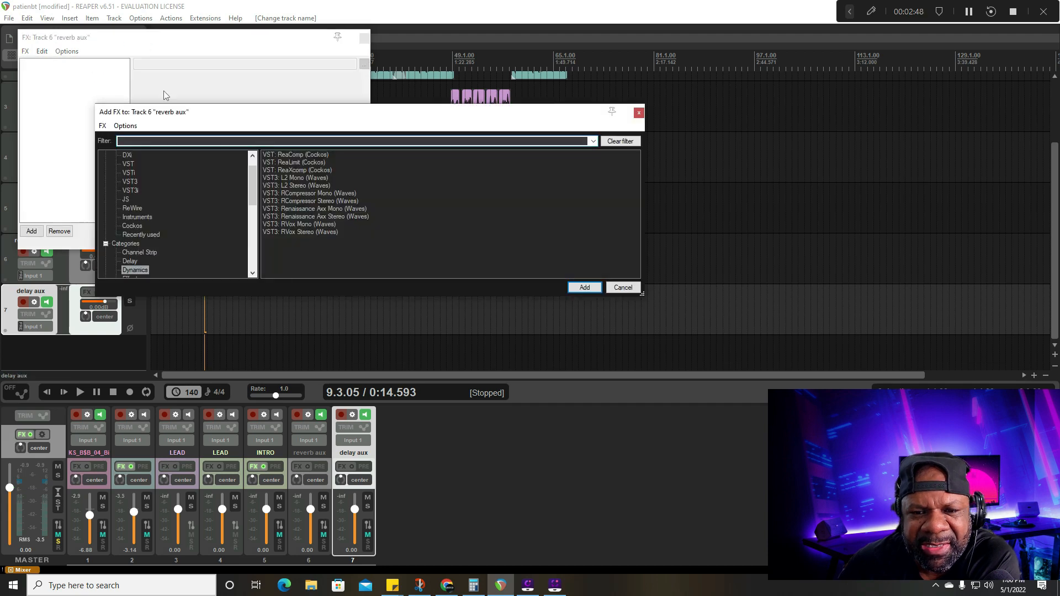
pyautogui.scroll(-7, 154, 242)
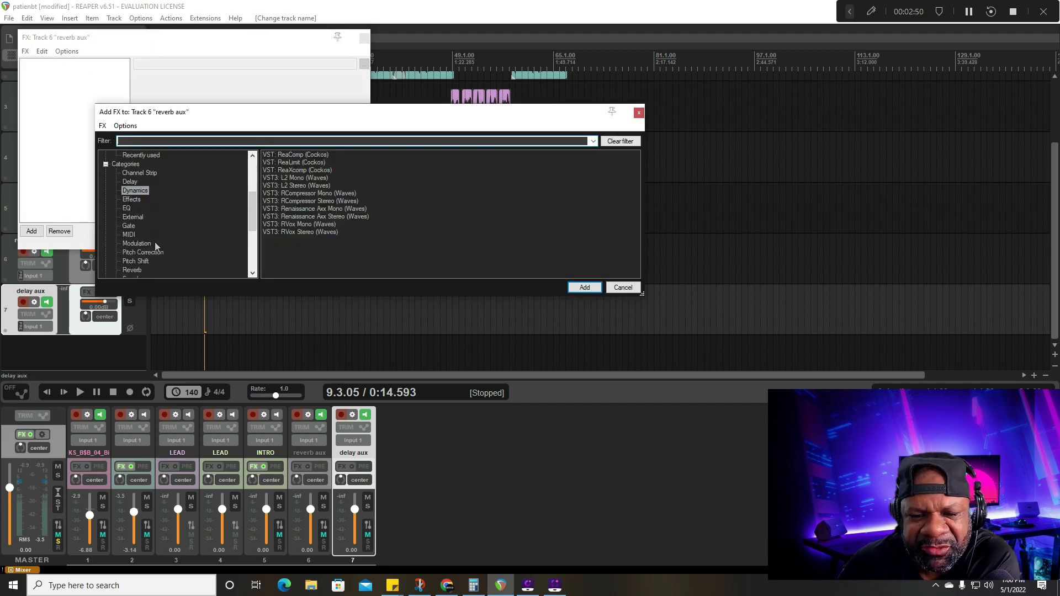
pyautogui.scroll(-2, 154, 246)
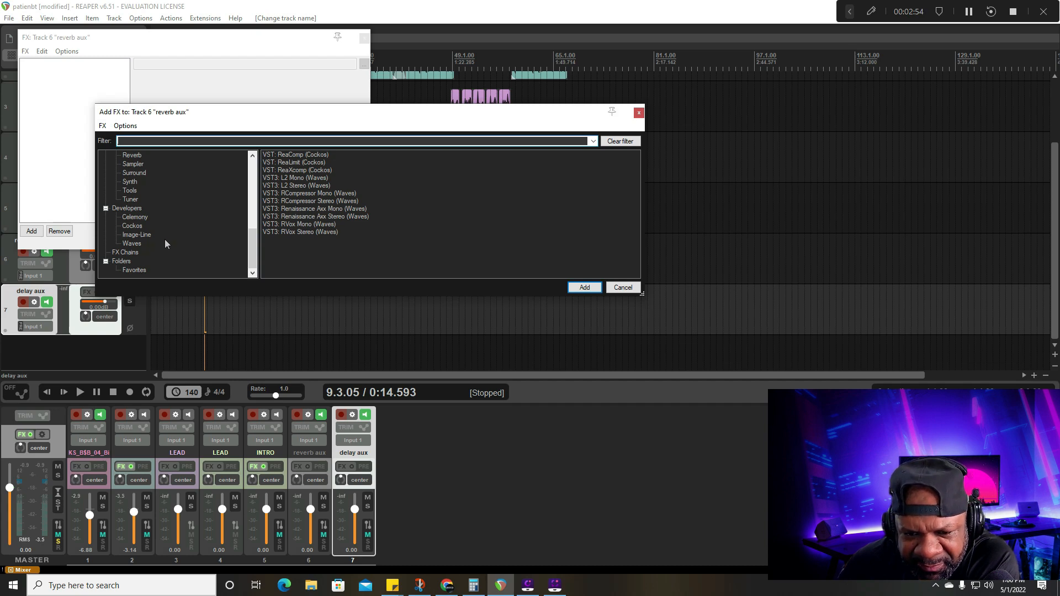
pyautogui.scroll(5, 165, 240)
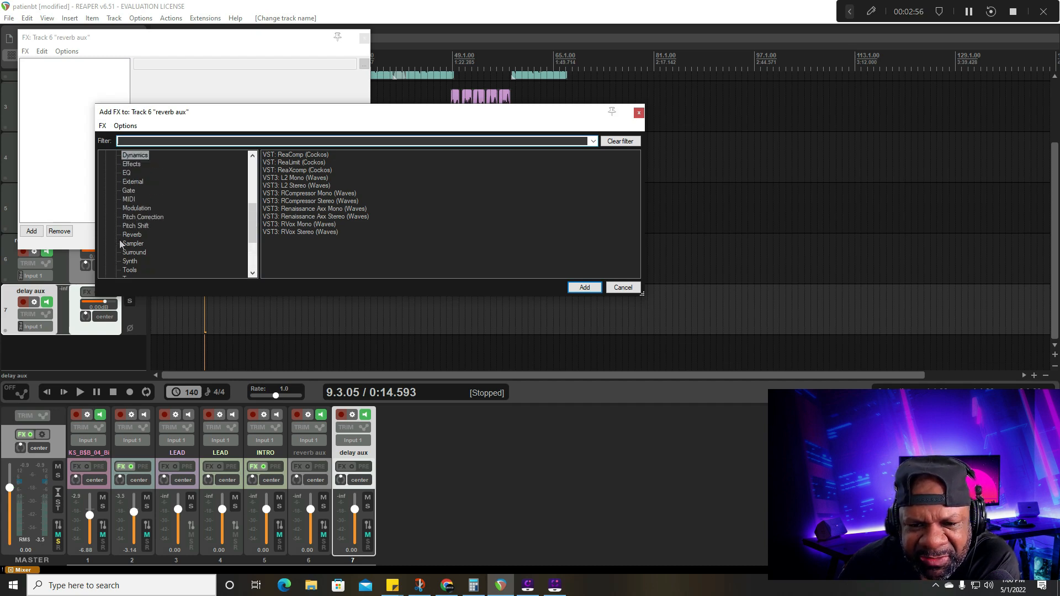
pyautogui.click(130, 236)
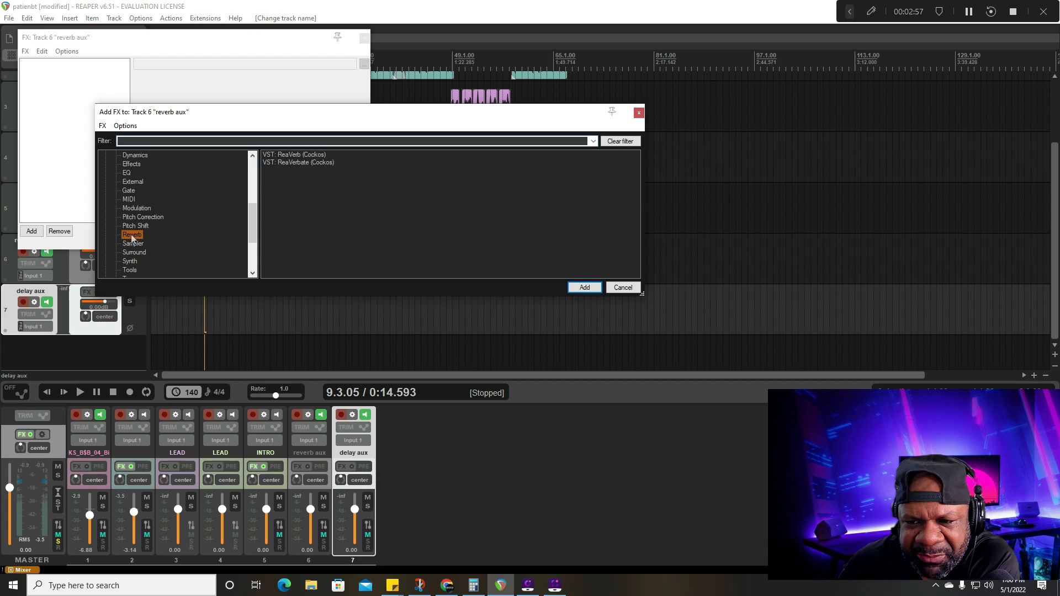
pyautogui.click(296, 157)
pyautogui.click(585, 286)
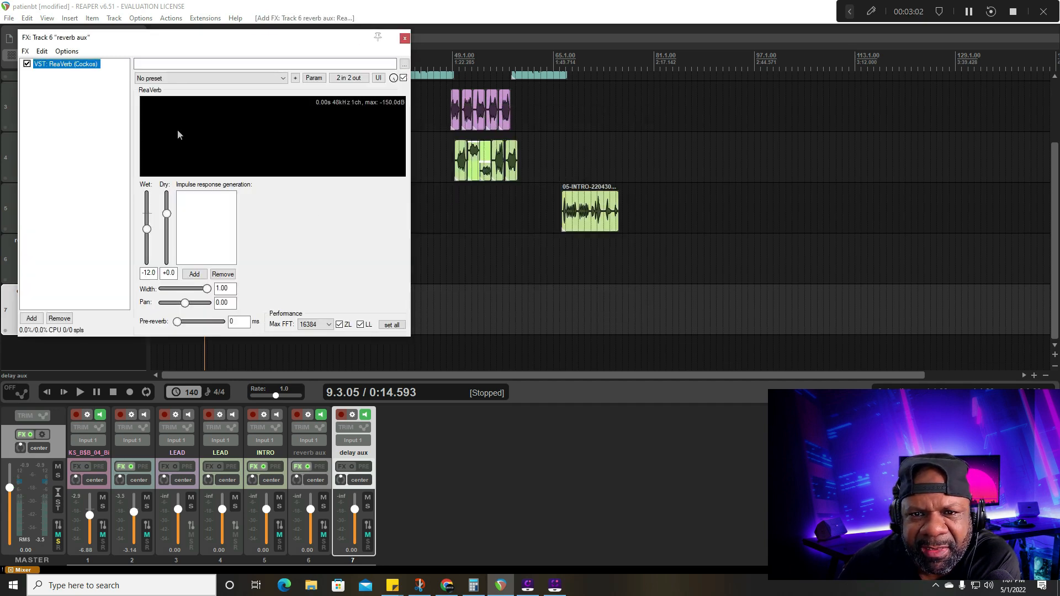
# Load the sweetverbo preset in ReaVerb on the reverb aux track and close its effects window.
pyautogui.click(207, 78)
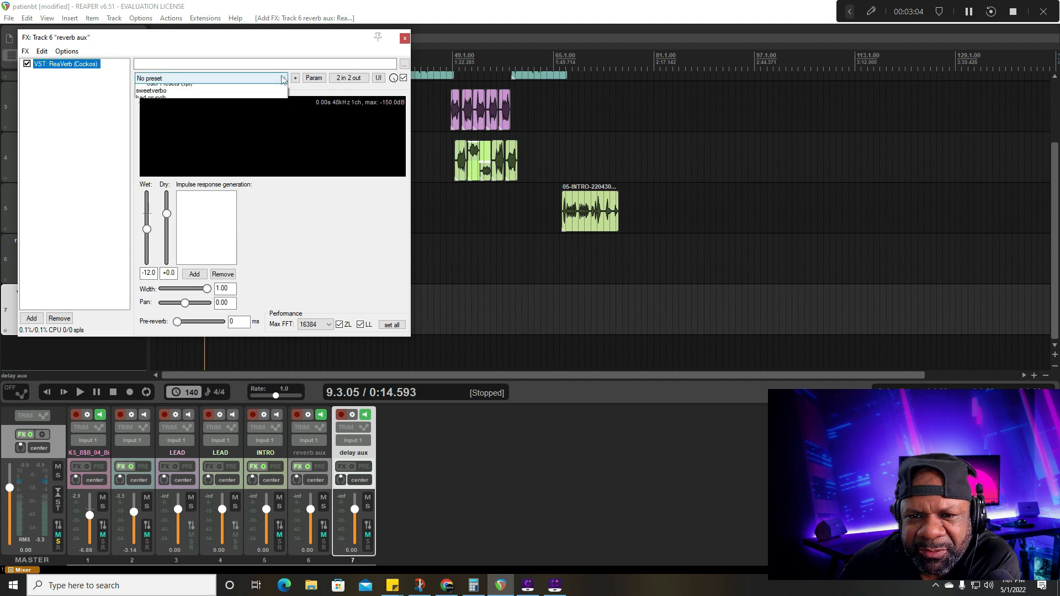
pyautogui.click(189, 114)
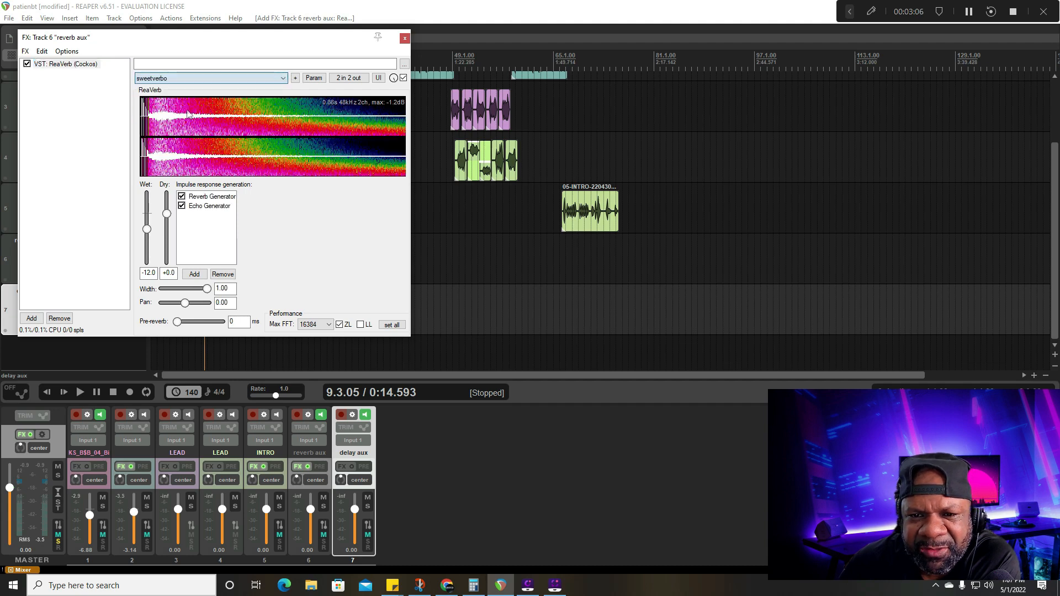
pyautogui.moveTo(330, 42); pyautogui.dragTo(660, 40)
pyautogui.click(735, 37)
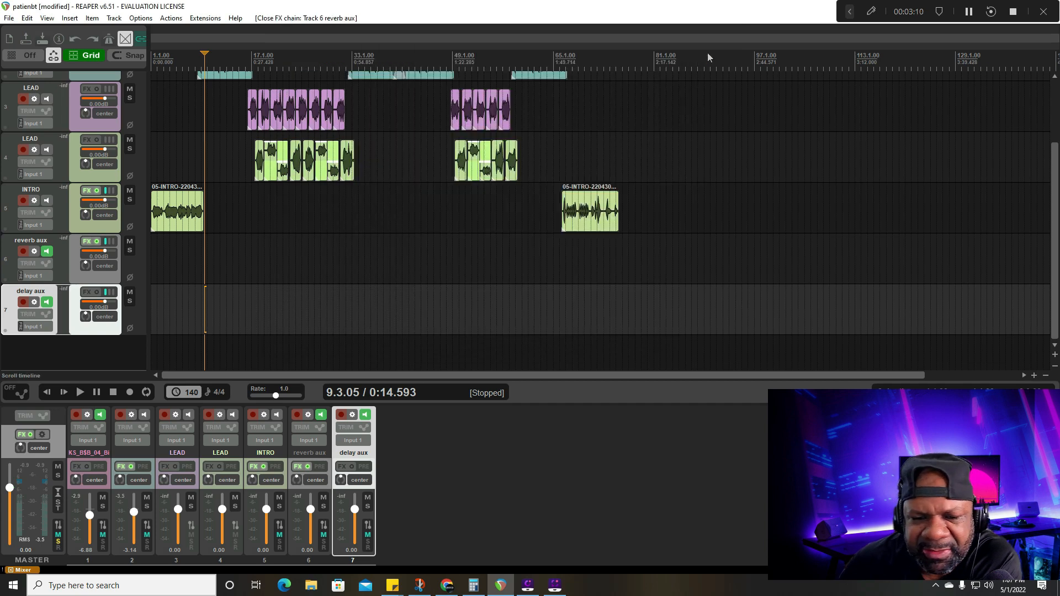
# Add the VST: ReaDelay (Cockos) plug-in from the Delay category to the delay aux track.
pyautogui.click(89, 294)
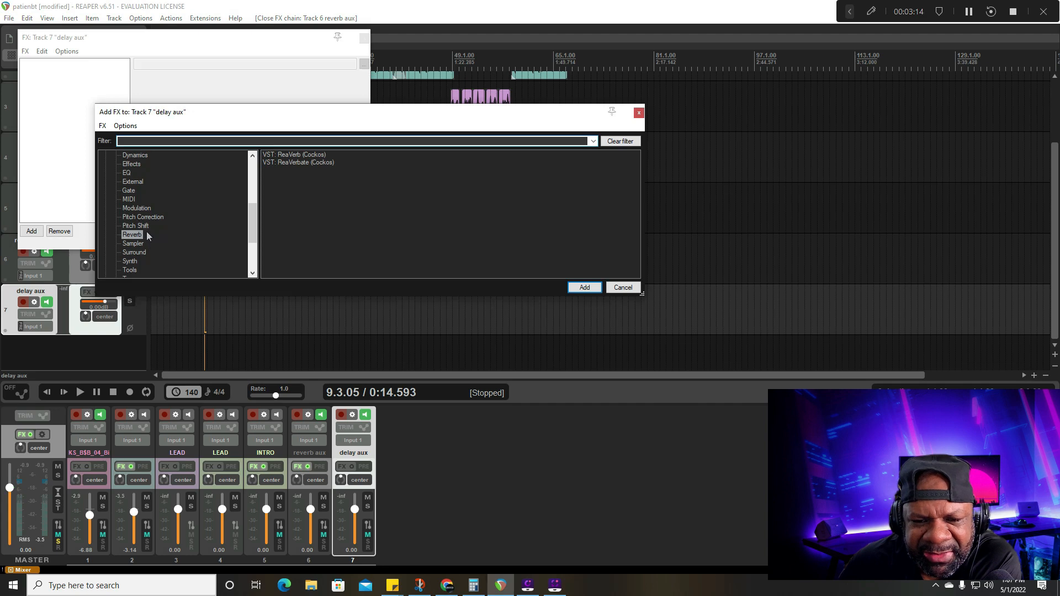
pyautogui.scroll(2, 147, 236)
pyautogui.click(131, 199)
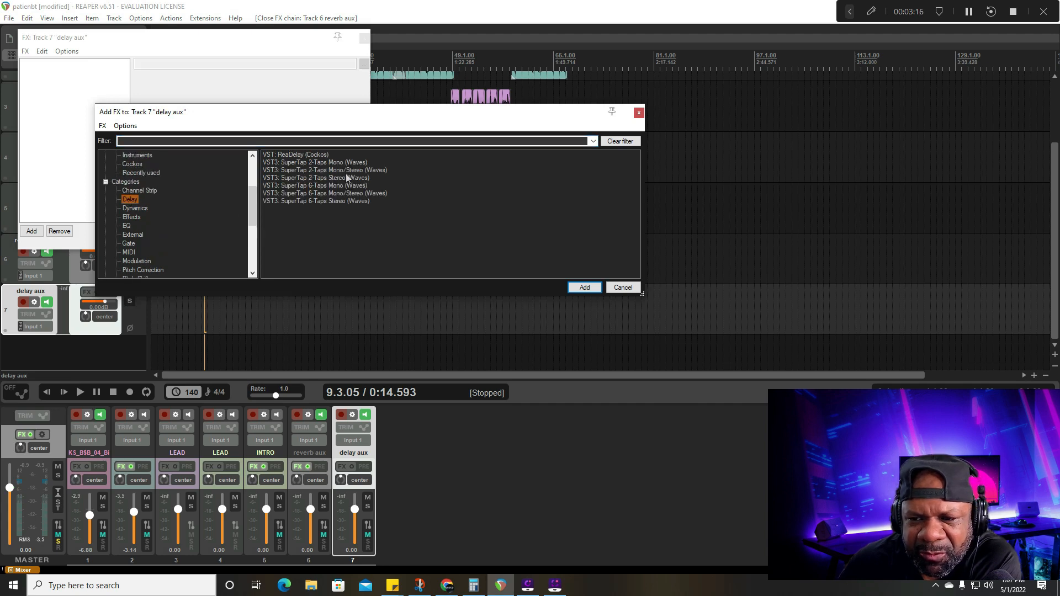
pyautogui.click(321, 155)
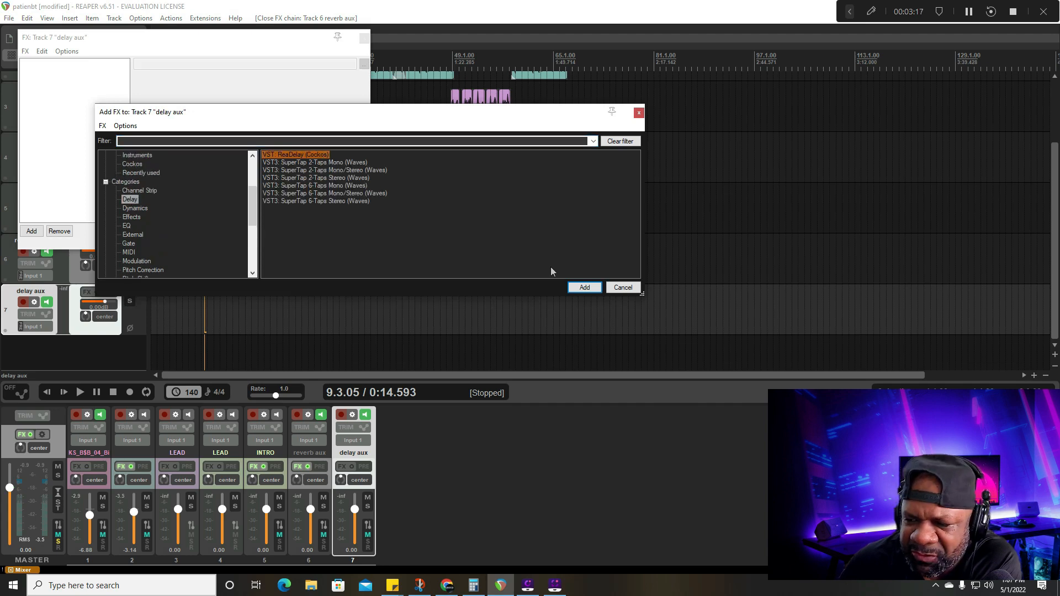
pyautogui.click(583, 288)
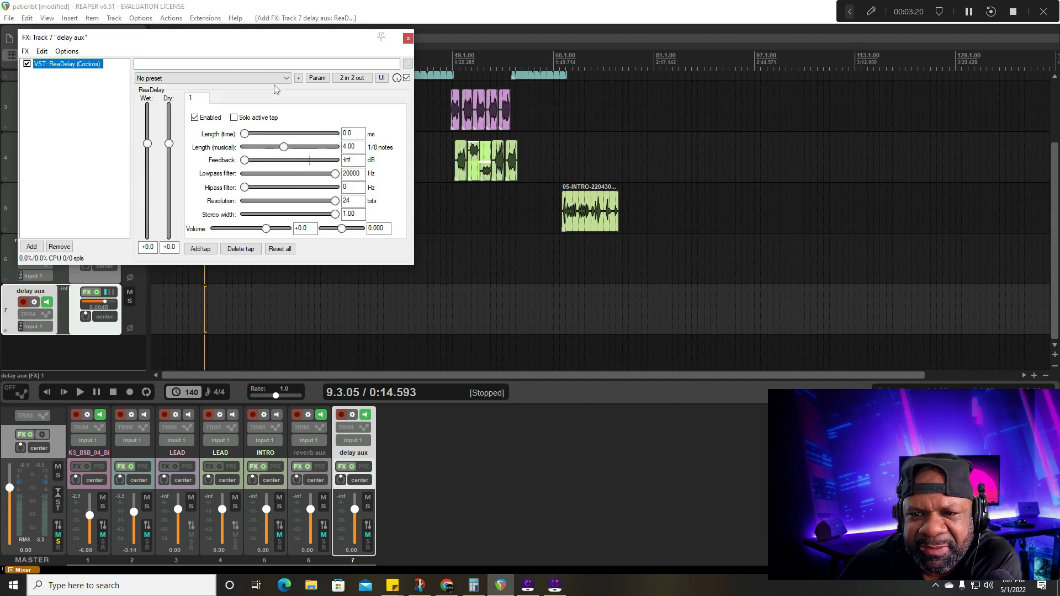
# Load the "stock - basic 5 tap ping pong" preset in ReaDelay on the delay aux track and close its effects window.
pyautogui.click(275, 78)
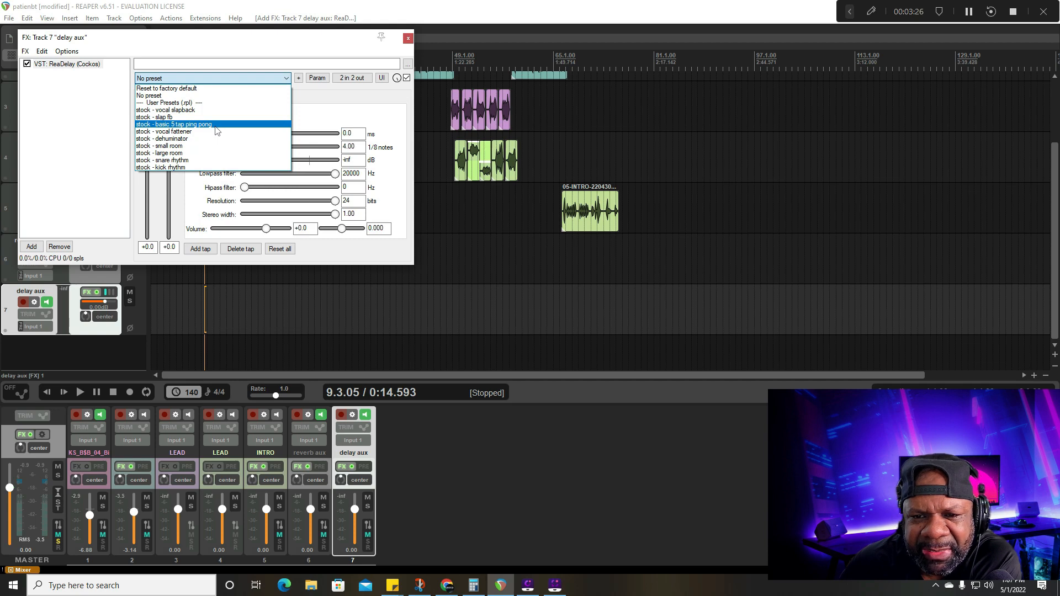
pyautogui.click(215, 125)
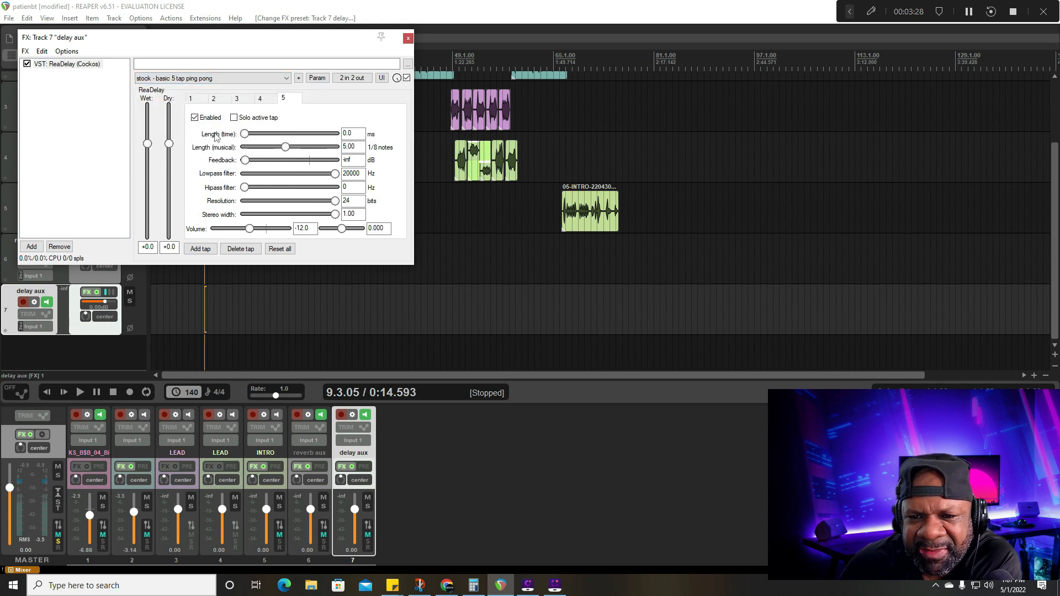
pyautogui.click(409, 38)
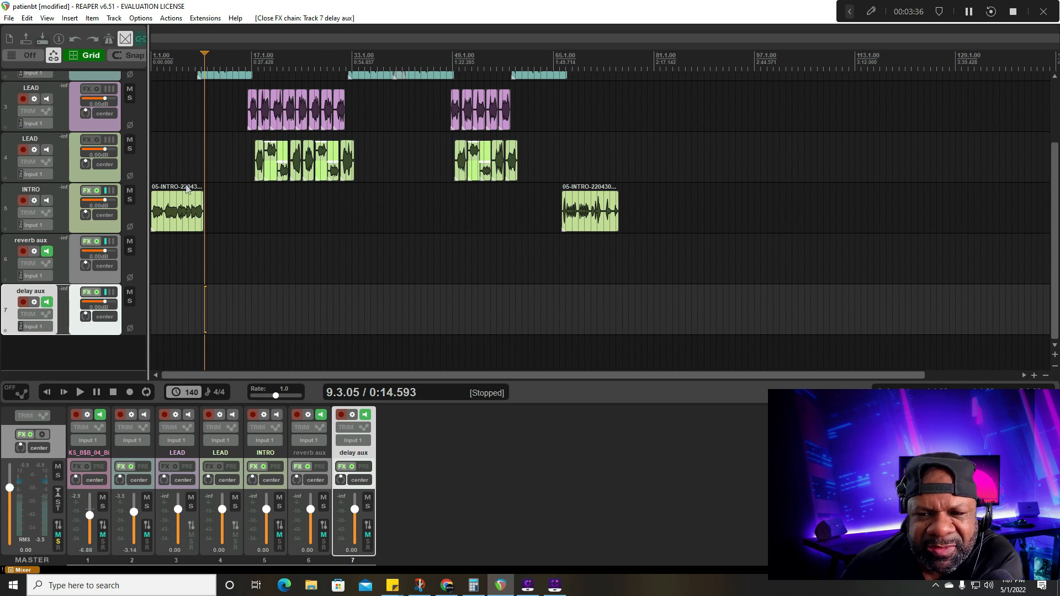
# Add sends from track 2 to the reverb aux and delay aux tracks in its routing settings.
pyautogui.scroll(2, 837, 175)
pyautogui.scroll(3, 1047, 165)
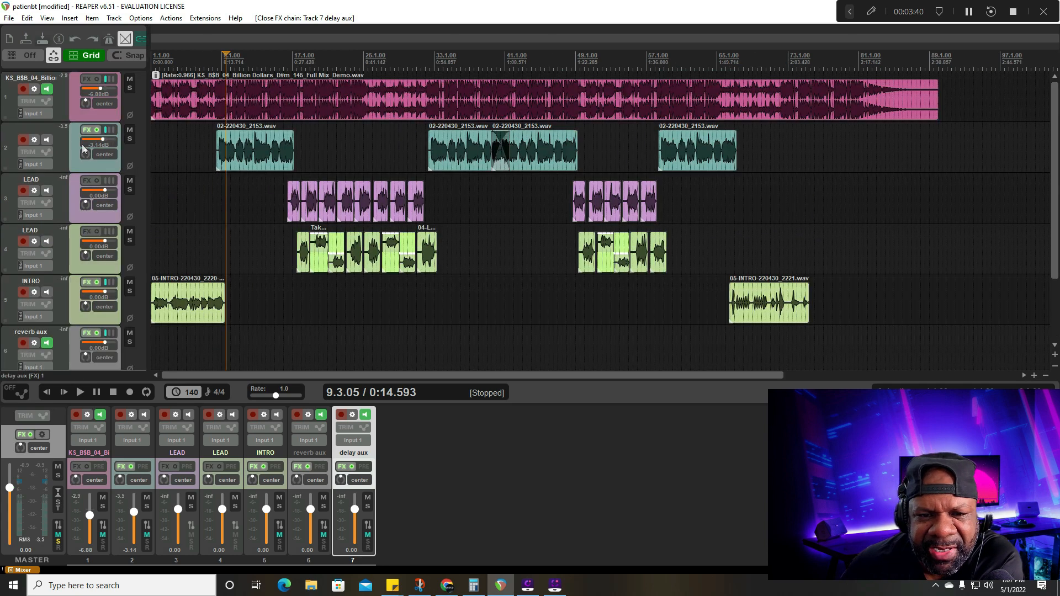
pyautogui.click(110, 133)
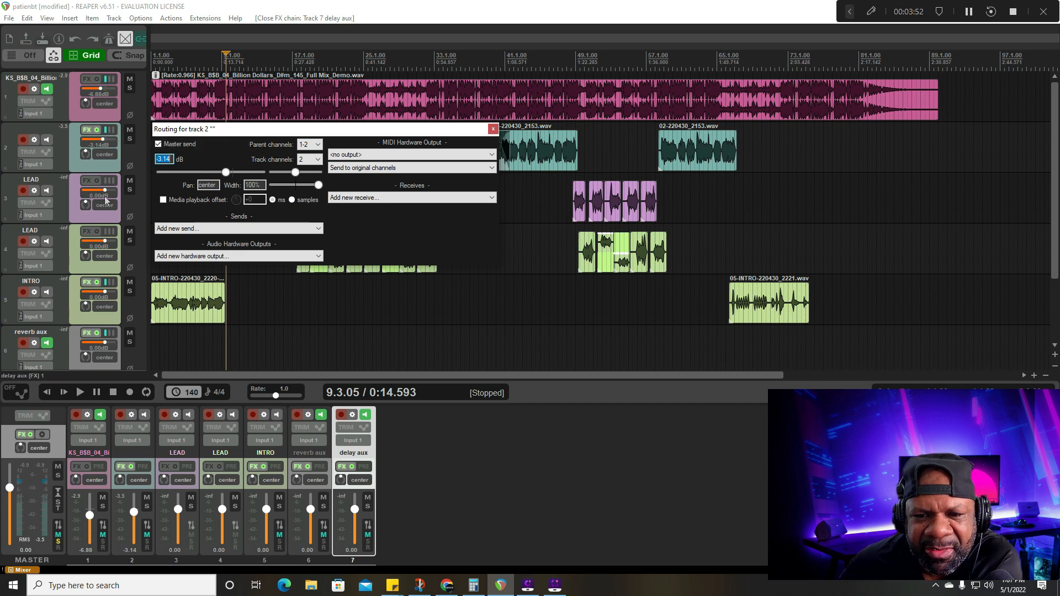
pyautogui.moveTo(211, 132); pyautogui.dragTo(214, 112)
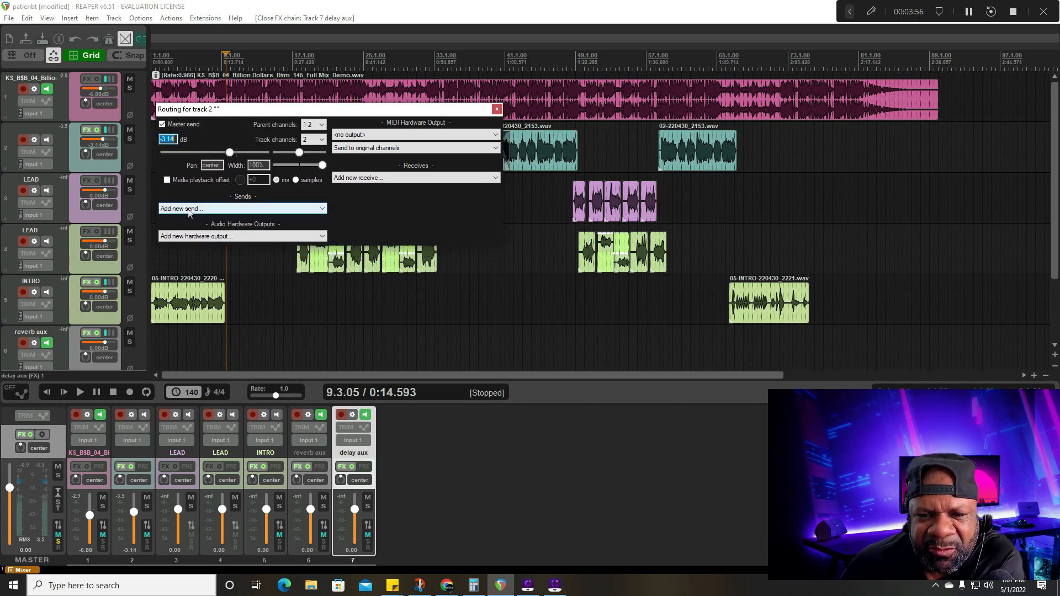
pyautogui.click(236, 214)
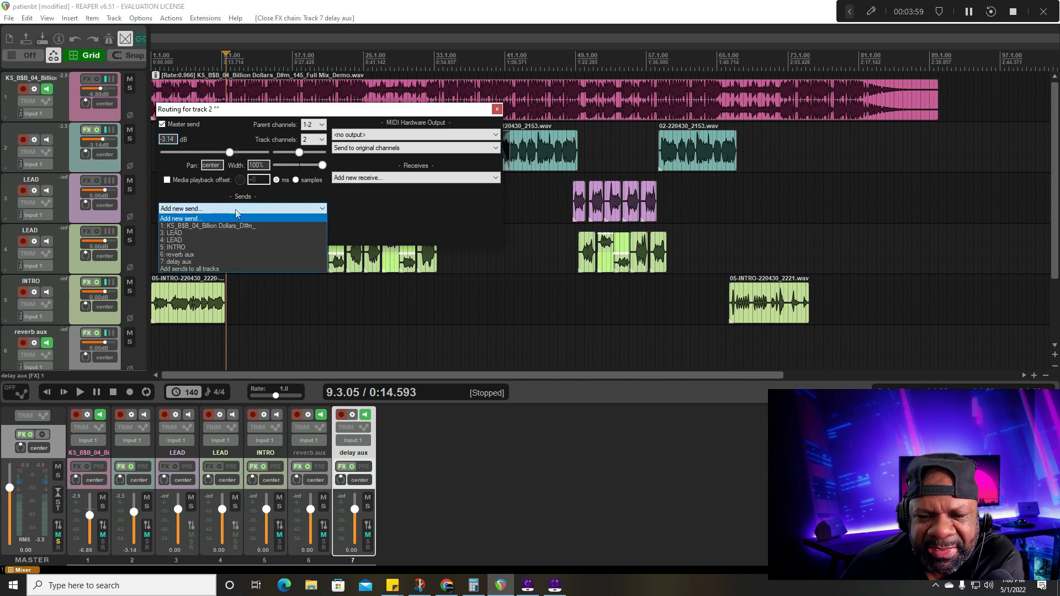
pyautogui.click(188, 255)
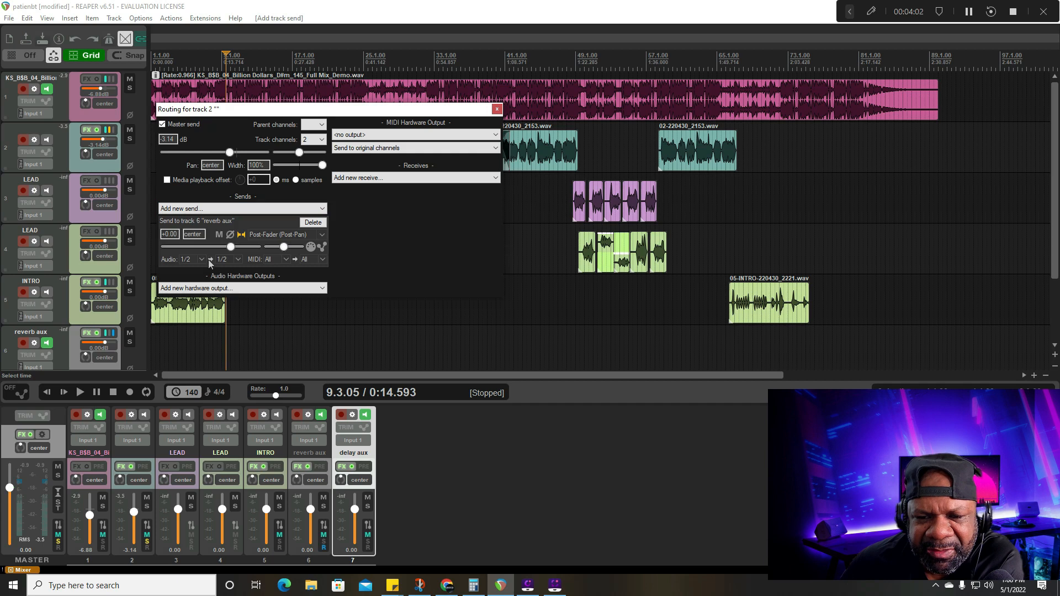
pyautogui.click(323, 210)
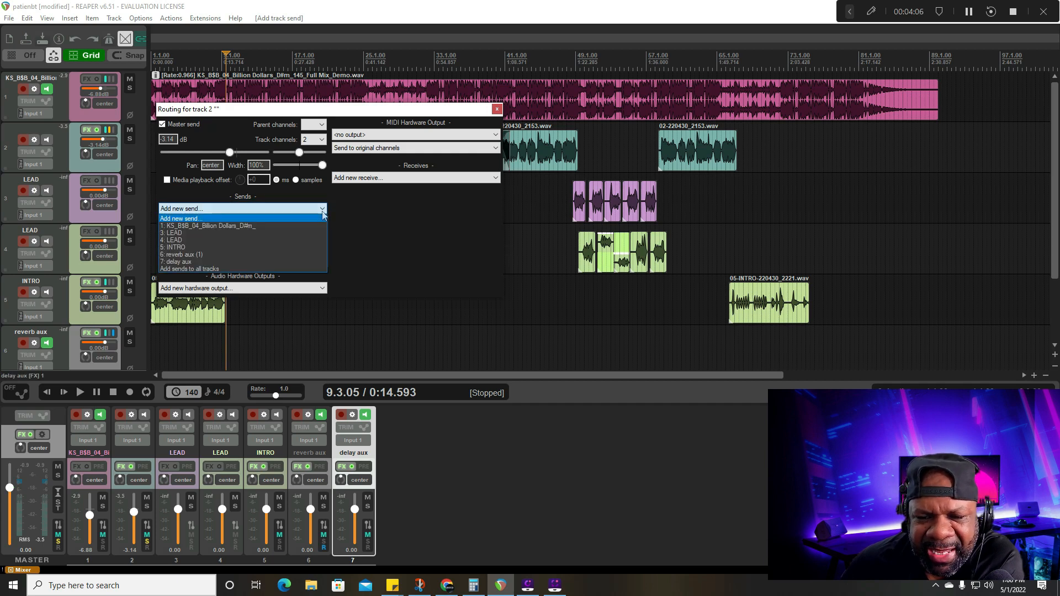
pyautogui.click(241, 260)
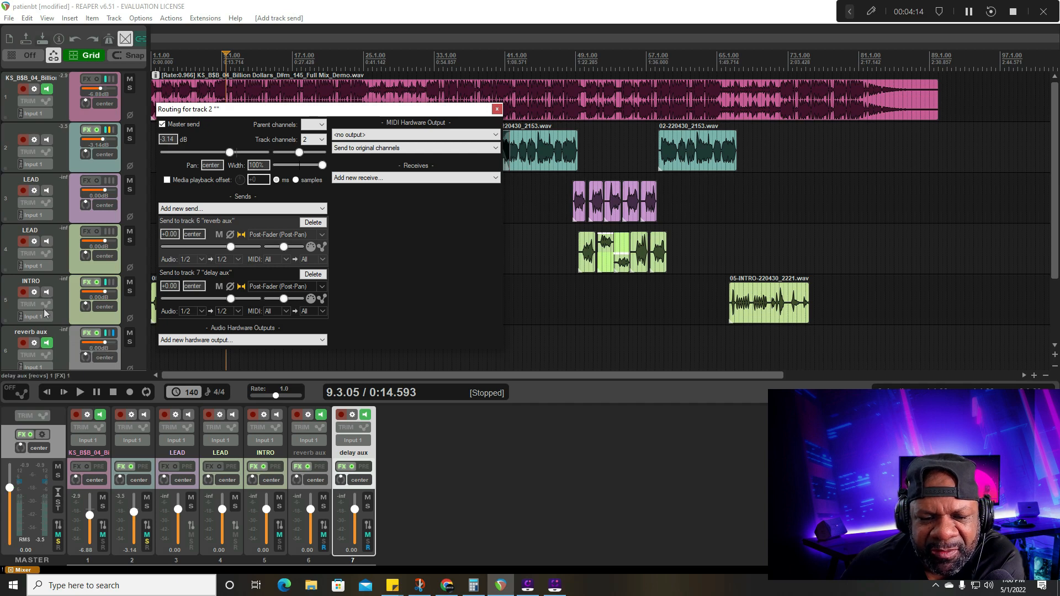
# Lower track 2's send levels to both the reverb aux and delay aux tracks to -inf.
pyautogui.scroll(-1, 43, 334)
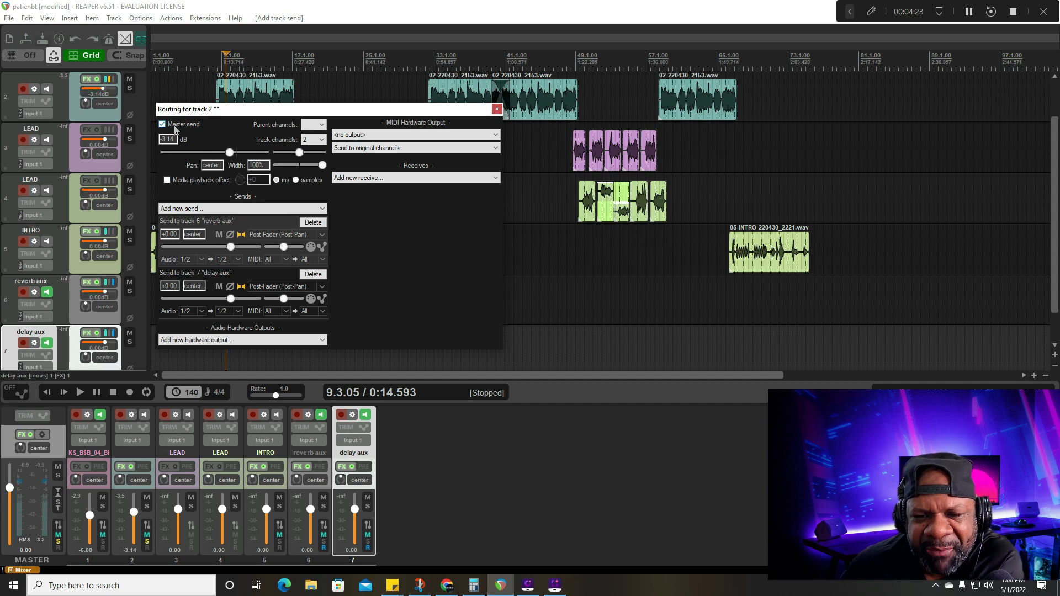
pyautogui.moveTo(282, 109); pyautogui.dragTo(325, 105)
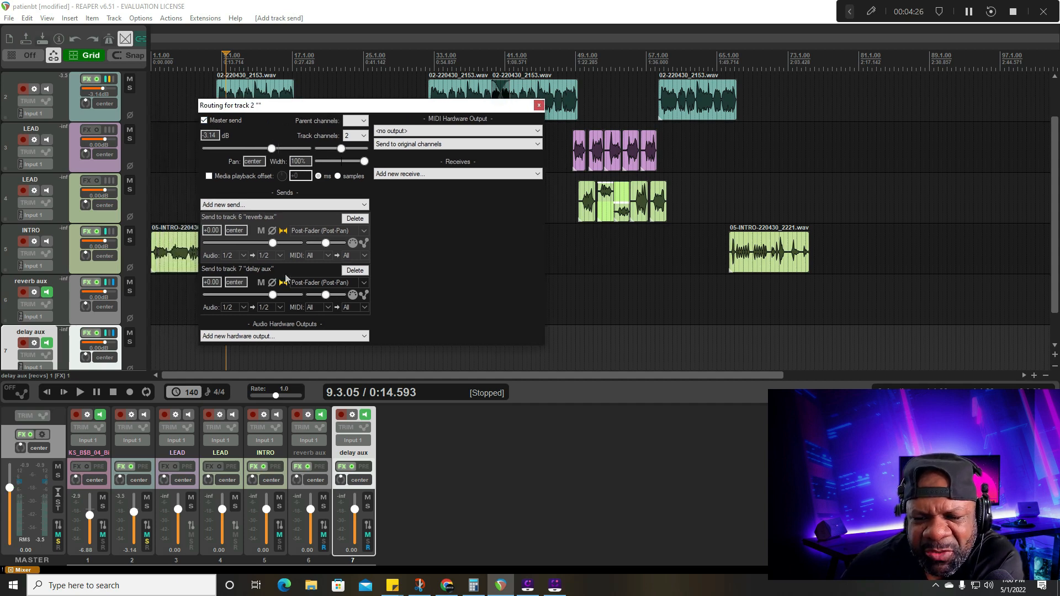
pyautogui.moveTo(273, 296); pyautogui.dragTo(194, 297)
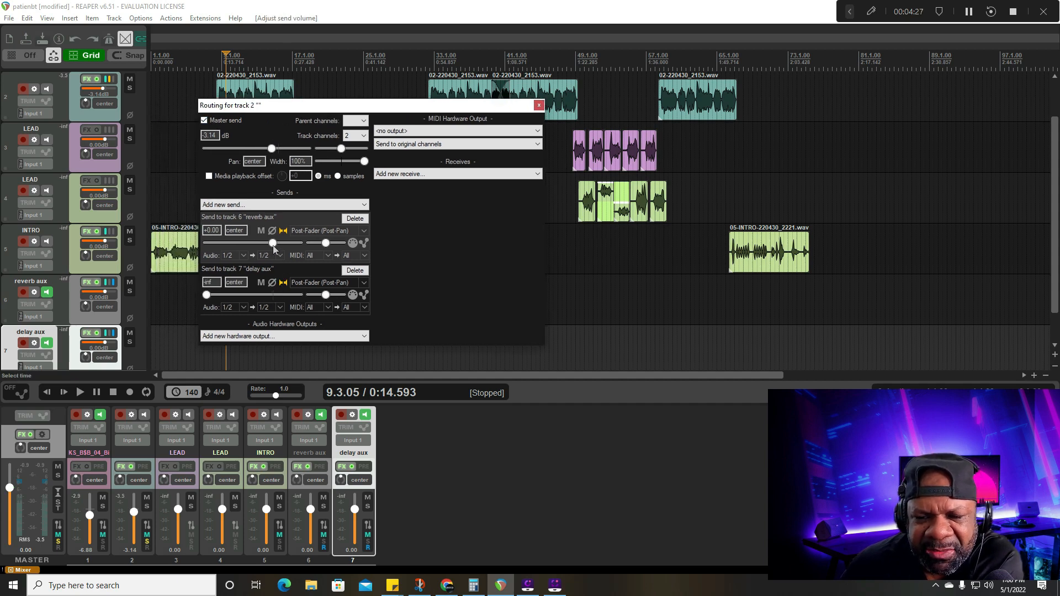
pyautogui.moveTo(274, 249); pyautogui.dragTo(179, 252)
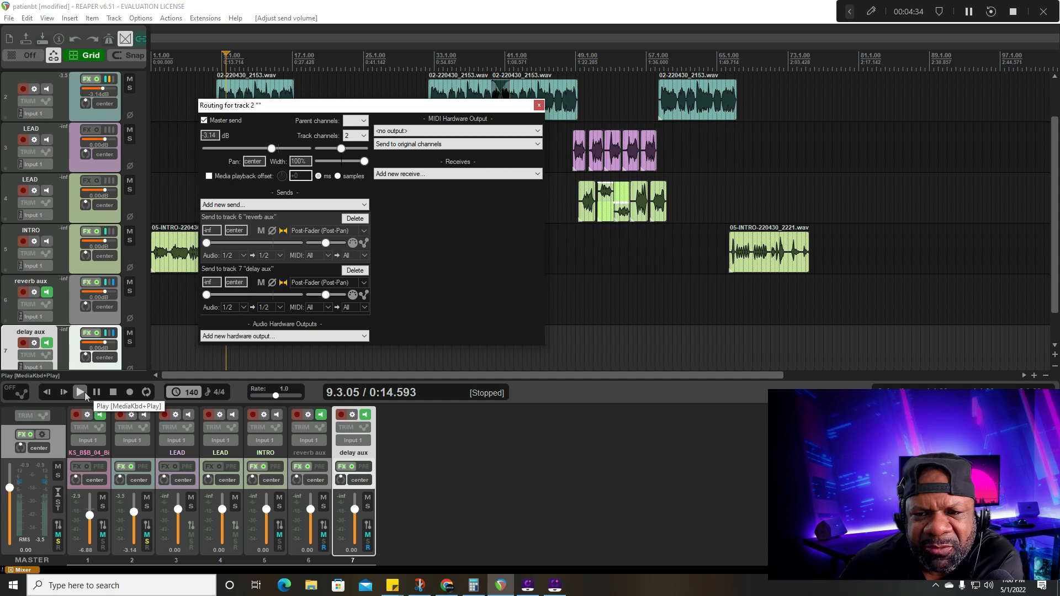
# Listen to track 2 soloed and view the ReaVerb settings on the reverb aux track, ending with playback stopped.
pyautogui.click(80, 392)
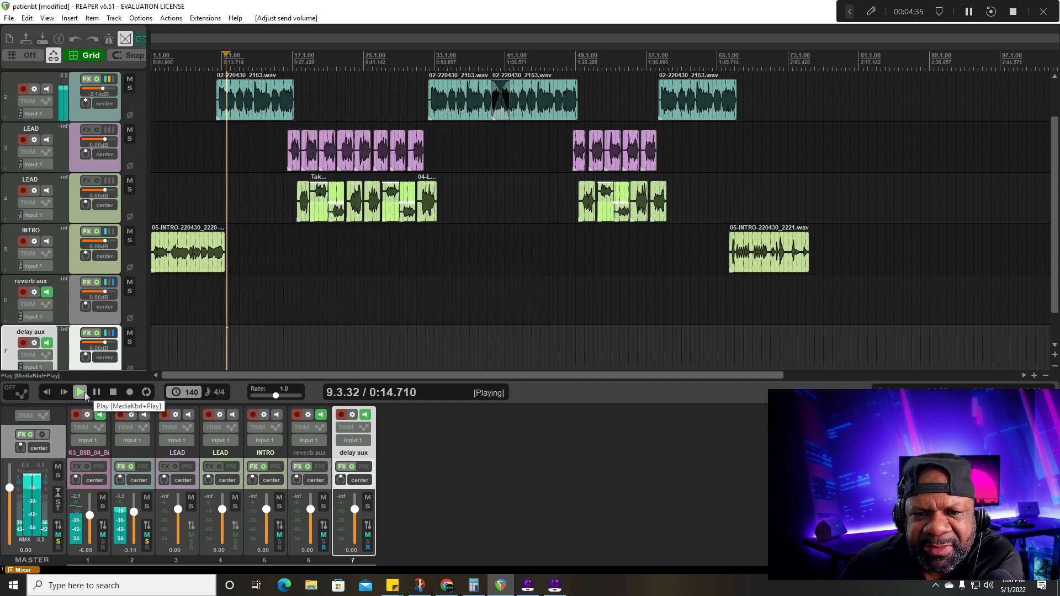
pyautogui.click(130, 88)
pyautogui.click(130, 88)
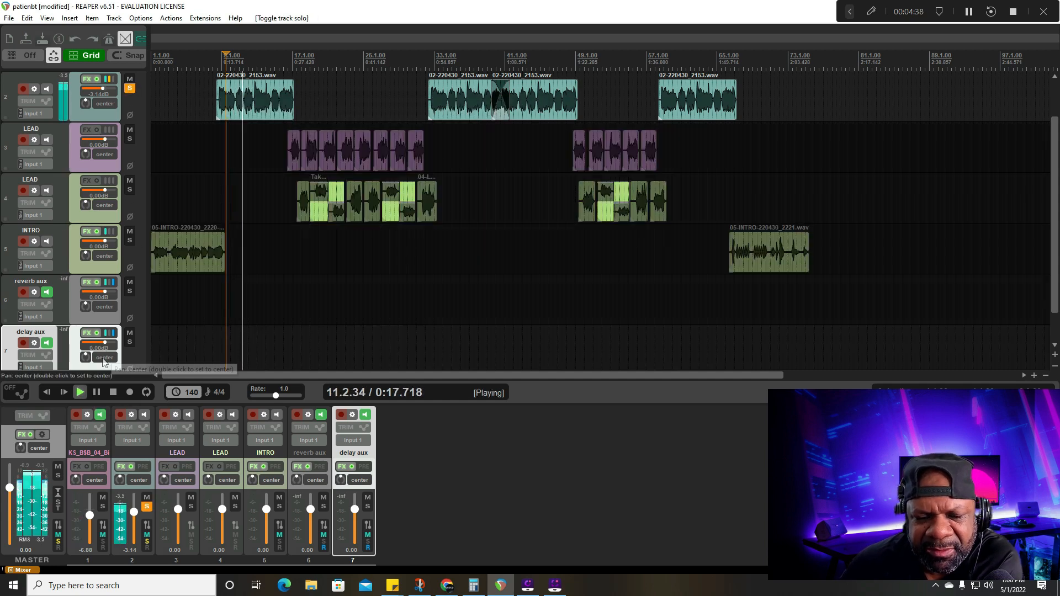
pyautogui.click(88, 284)
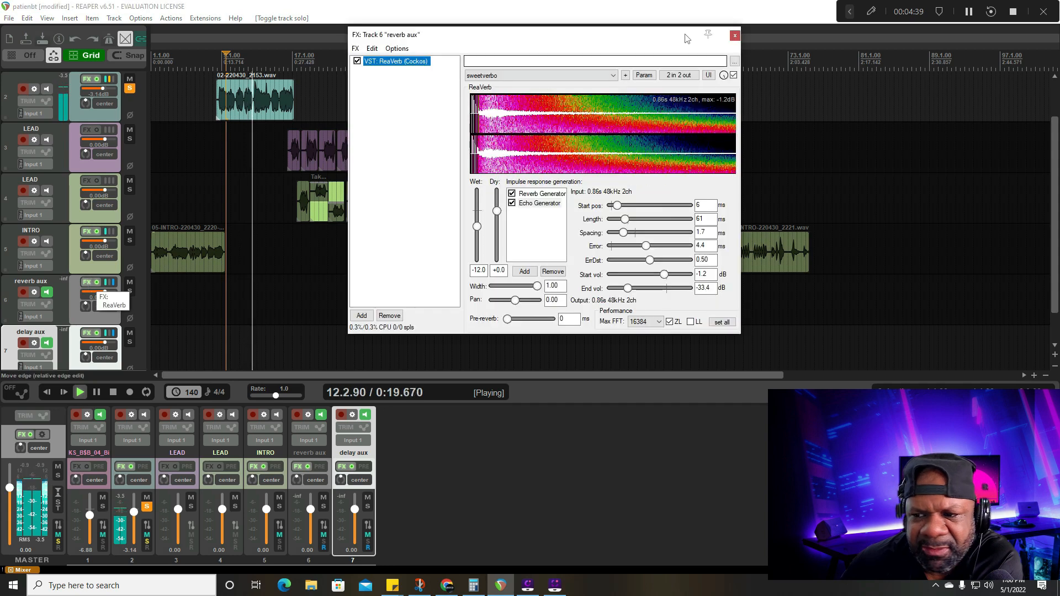
pyautogui.click(735, 36)
pyautogui.press('space')
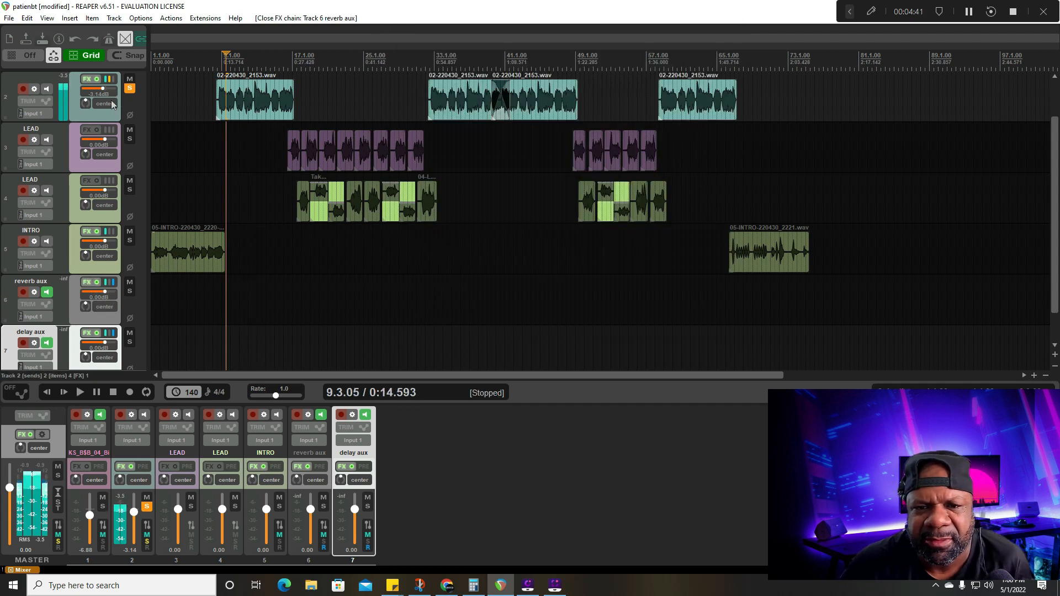
# Raise track 2's send level to the reverb aux to about -33.14 dB during playback.
pyautogui.click(110, 82)
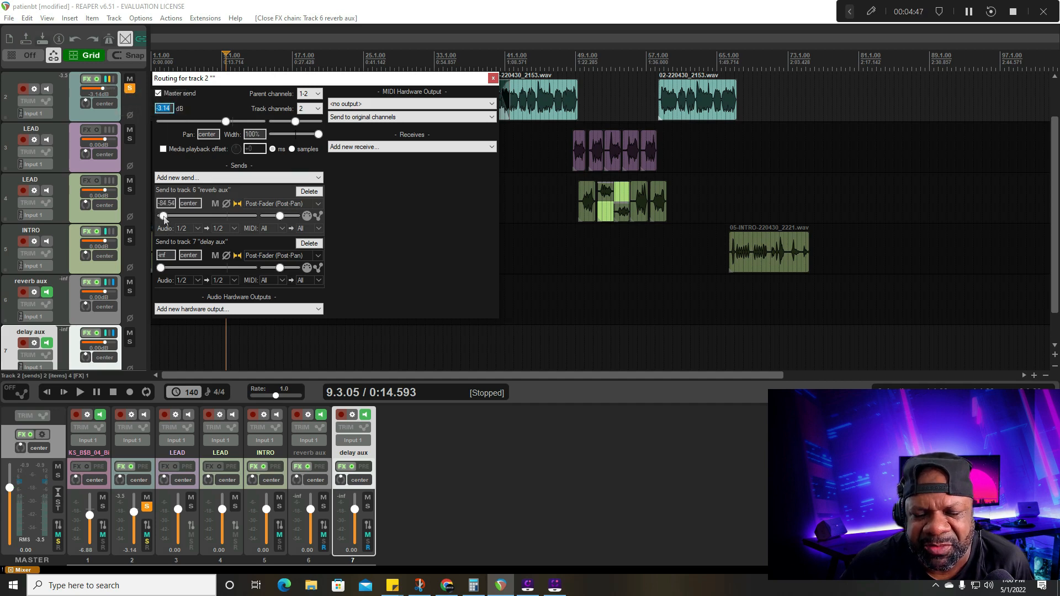
pyautogui.click(172, 216)
pyautogui.press('space')
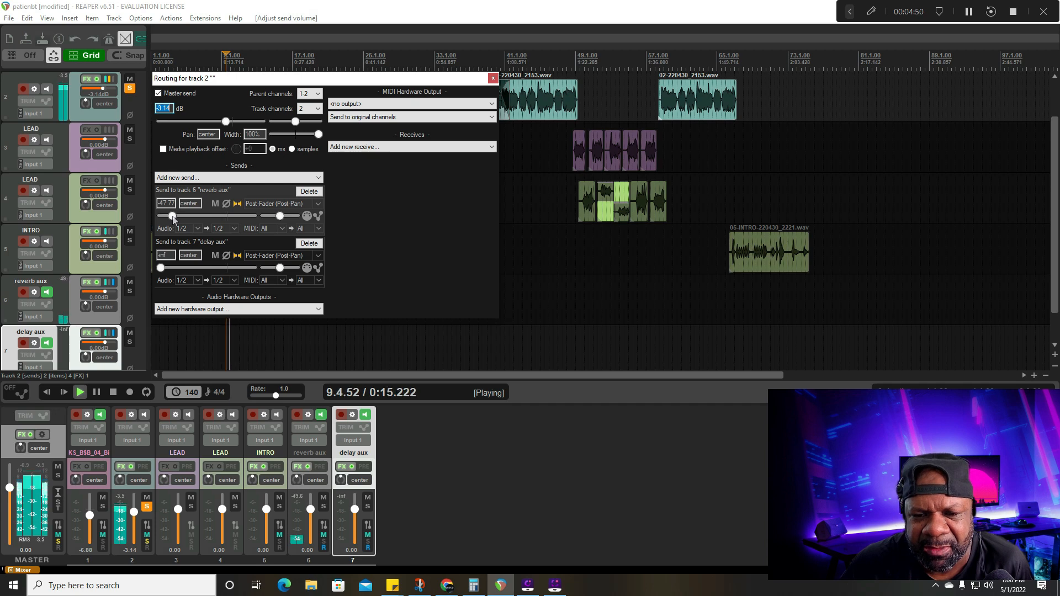
pyautogui.moveTo(173, 216); pyautogui.dragTo(181, 218)
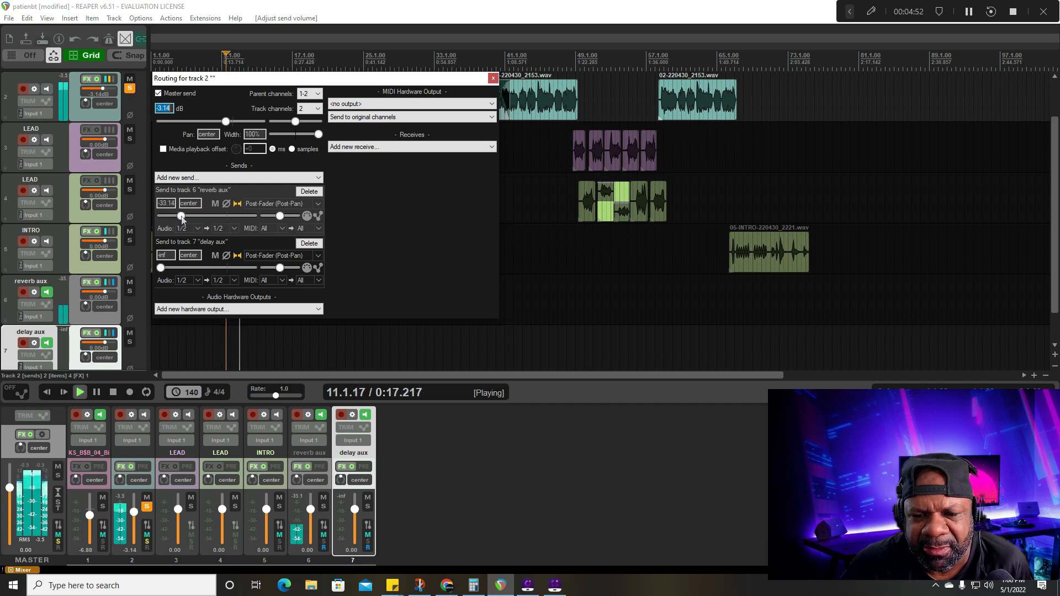
# Raise track 2's send level to the delay aux to about -26.34 dB, then unsolo the track and stop playback.
pyautogui.moveTo(161, 268); pyautogui.dragTo(189, 272)
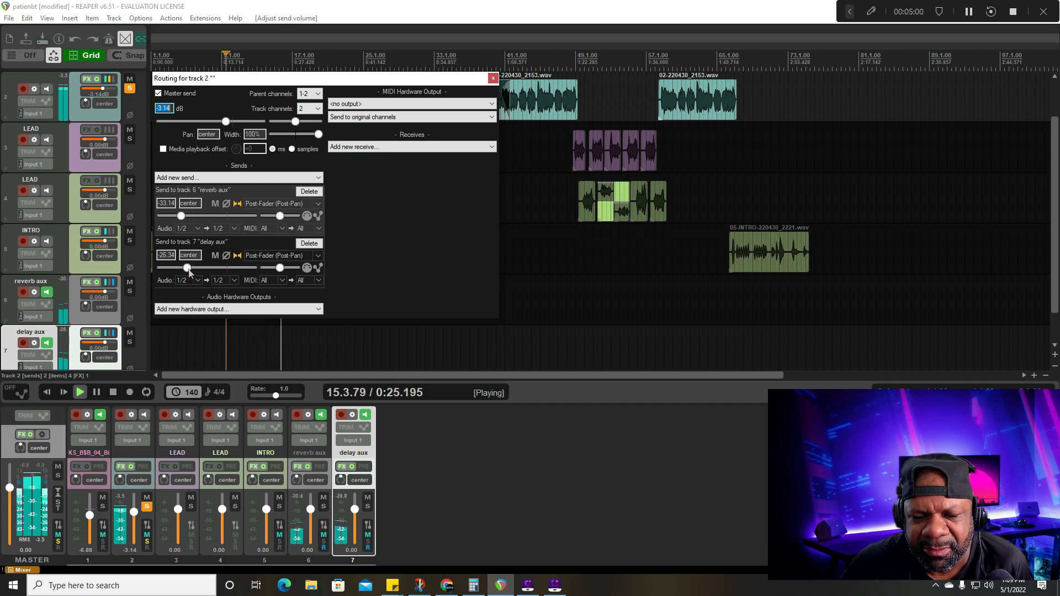
pyautogui.moveTo(189, 272); pyautogui.dragTo(186, 269)
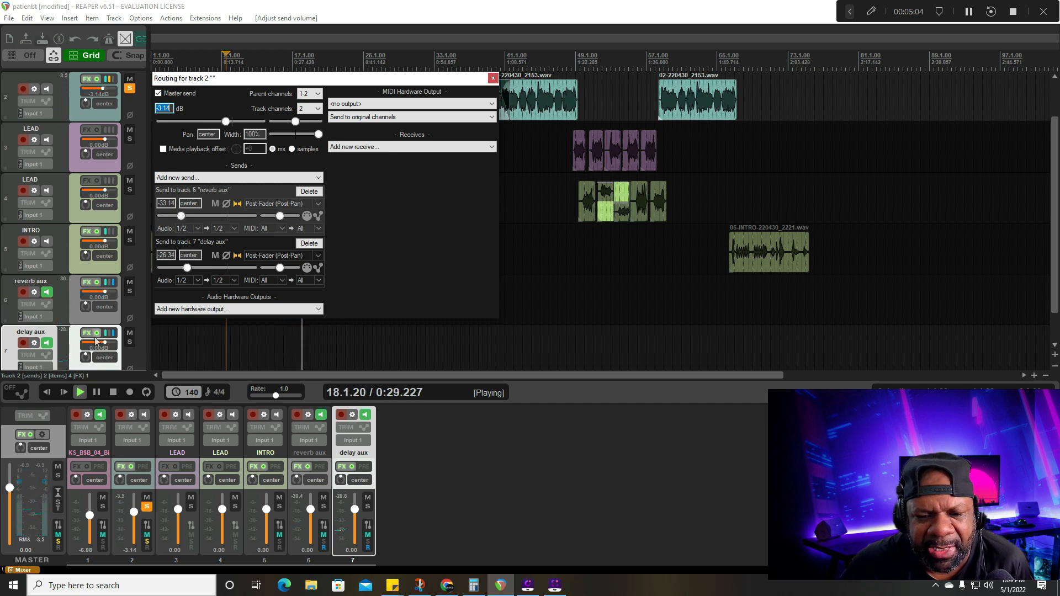
pyautogui.click(130, 89)
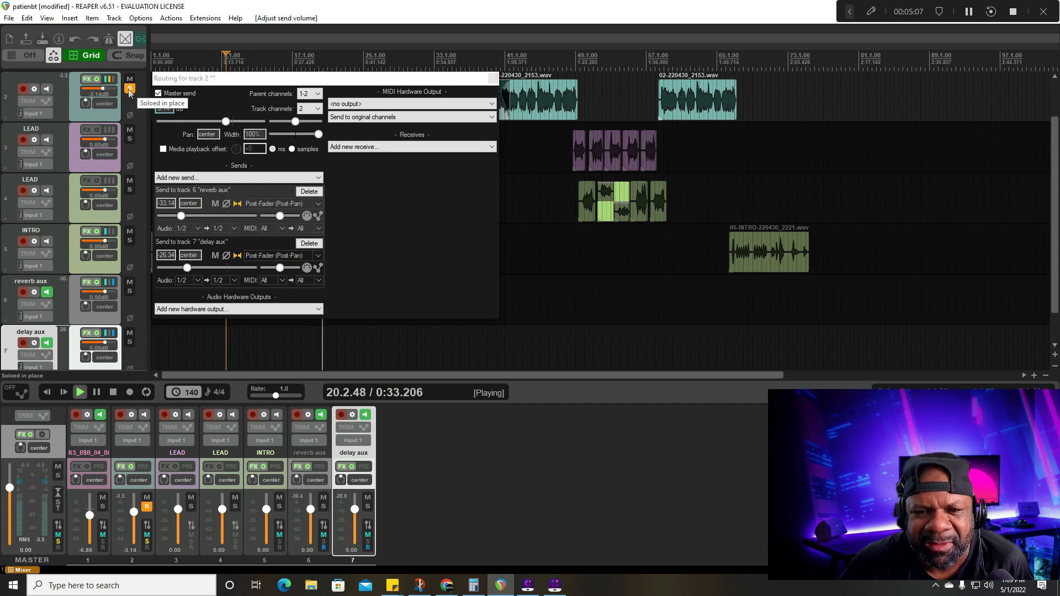
pyautogui.press('space')
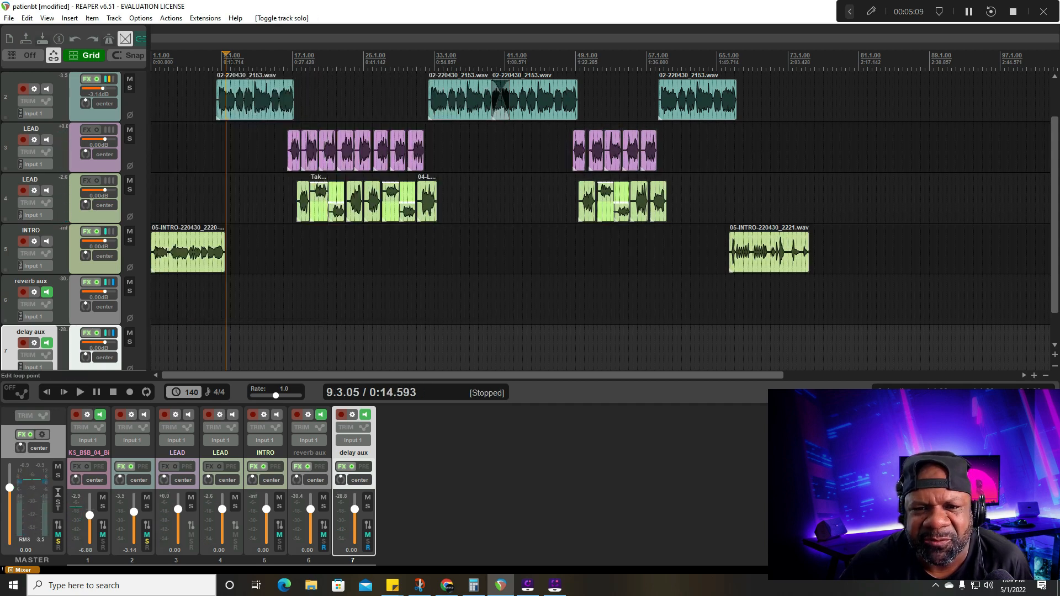
# Compare playback of the mix with the reverb aux and delay aux active and muted, leaving both unmuted.
pyautogui.press('space')
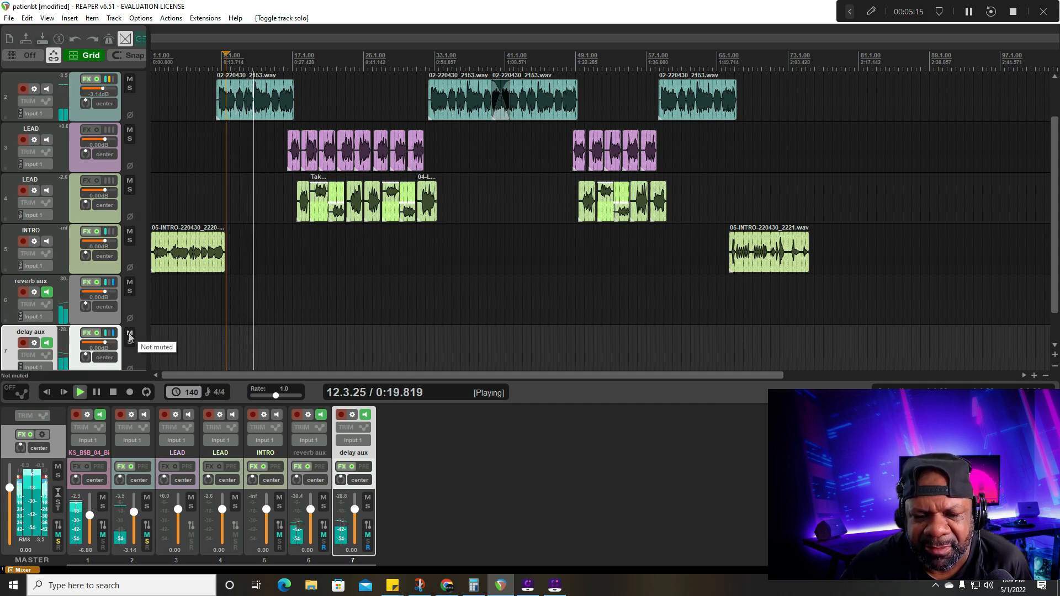
pyautogui.press('space')
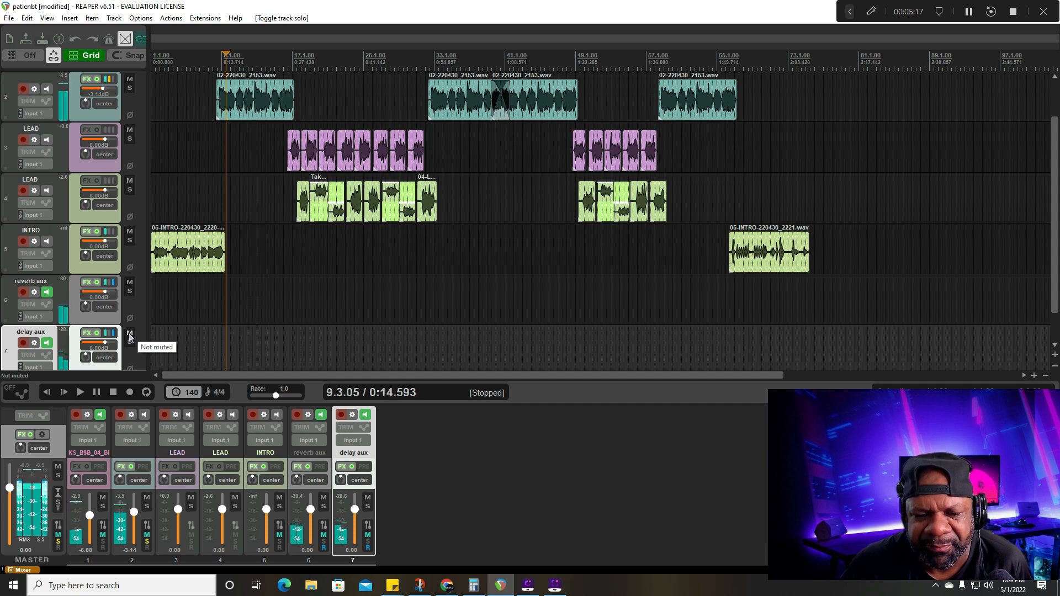
pyautogui.click(130, 283)
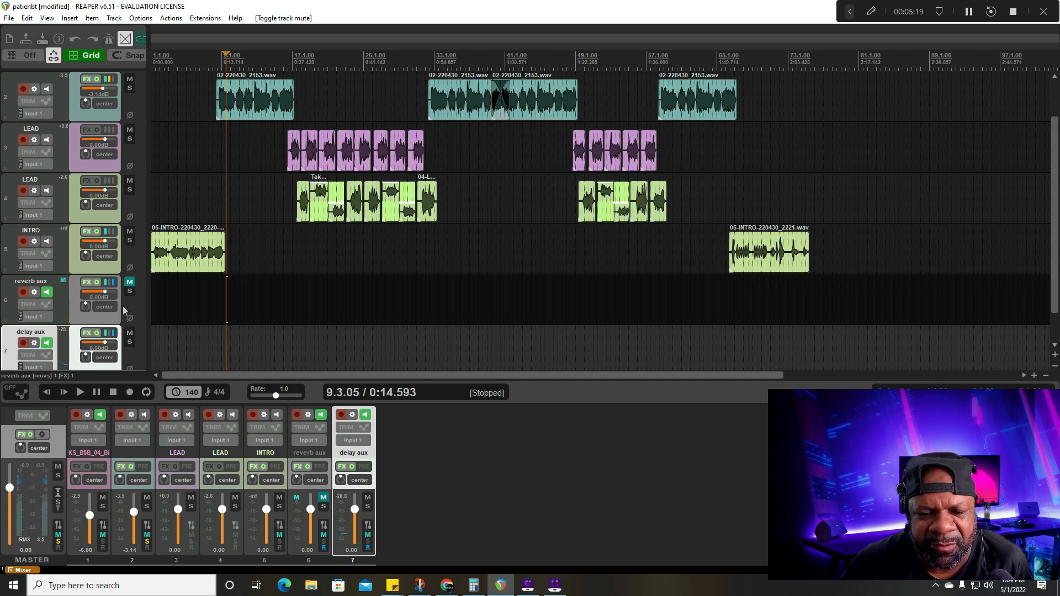
pyautogui.click(130, 335)
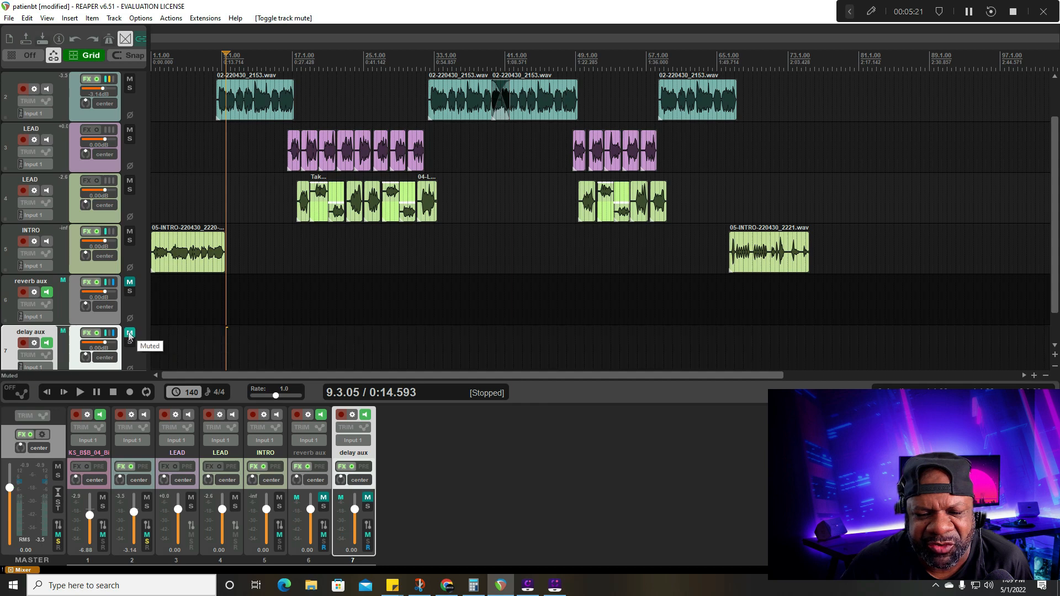
pyautogui.press('space')
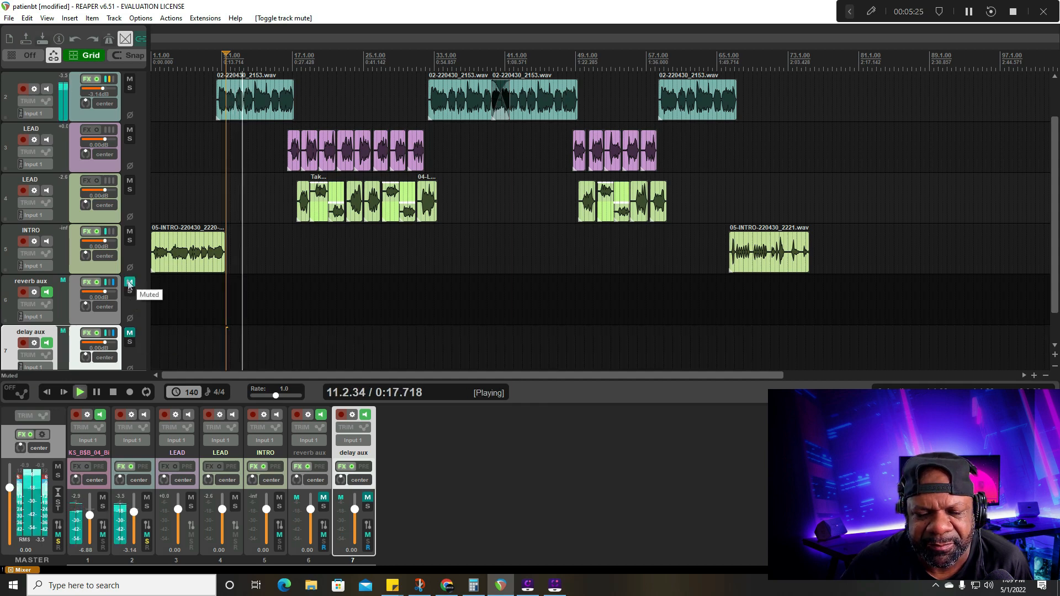
pyautogui.press('space')
pyautogui.click(130, 283)
pyautogui.click(130, 334)
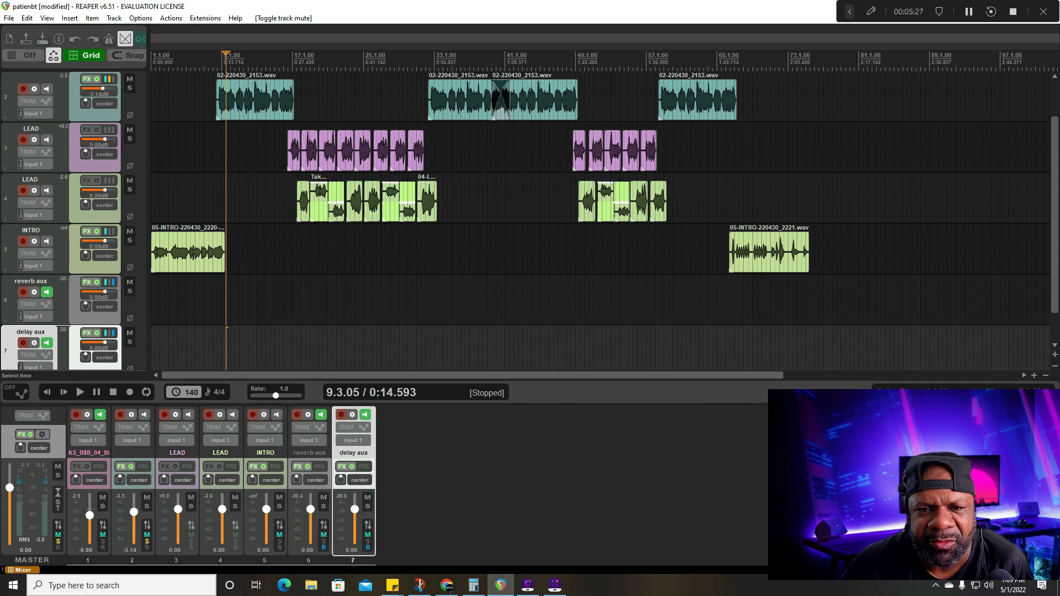
# Examine the send mode options for track 2's reverb aux send without changing the mode, and start playback.
pyautogui.click(112, 83)
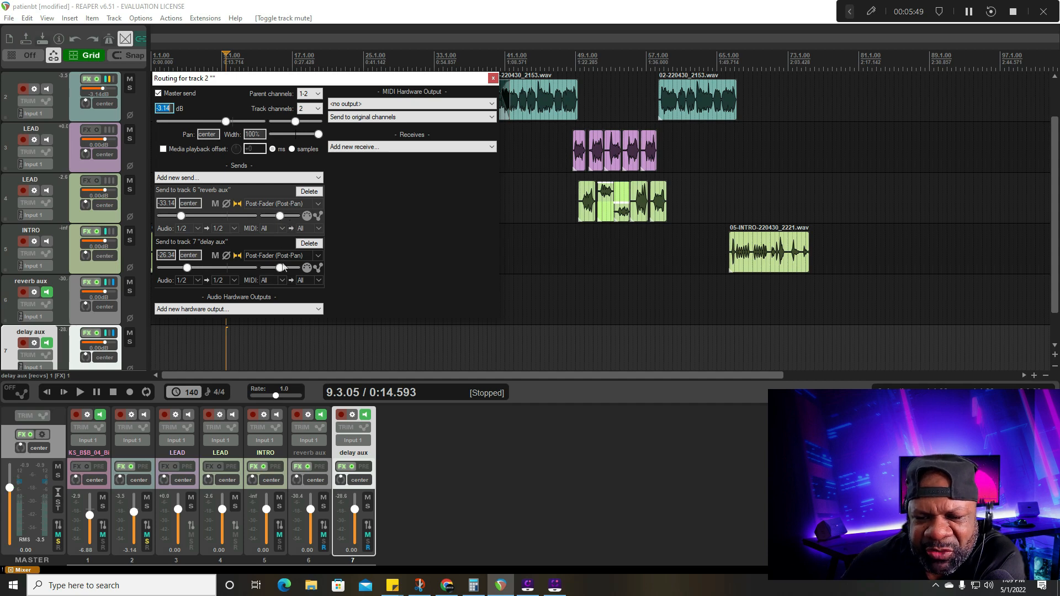
pyautogui.click(286, 205)
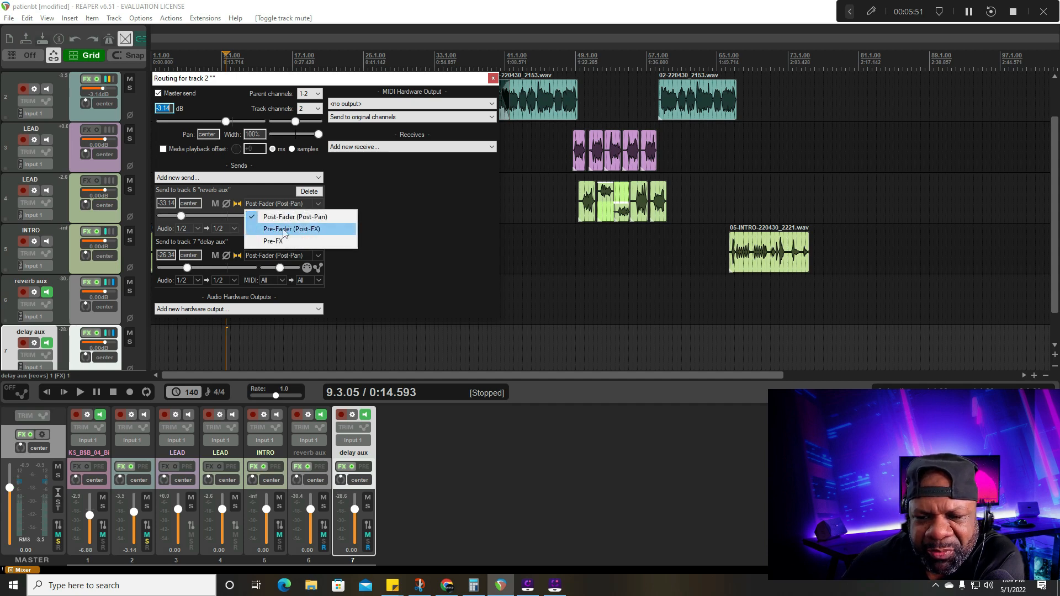
pyautogui.click(349, 266)
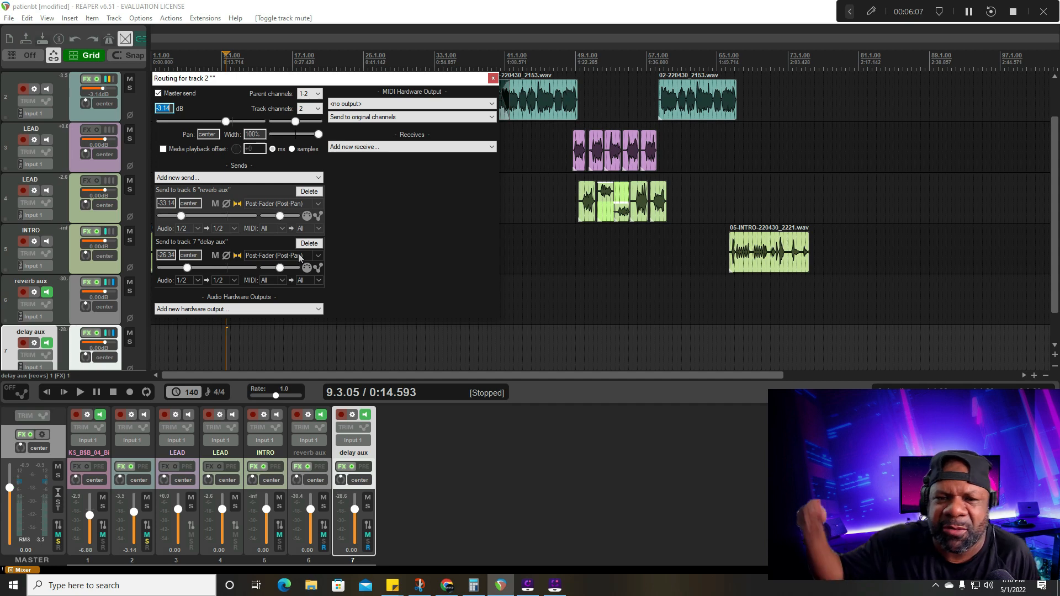
pyautogui.press('space')
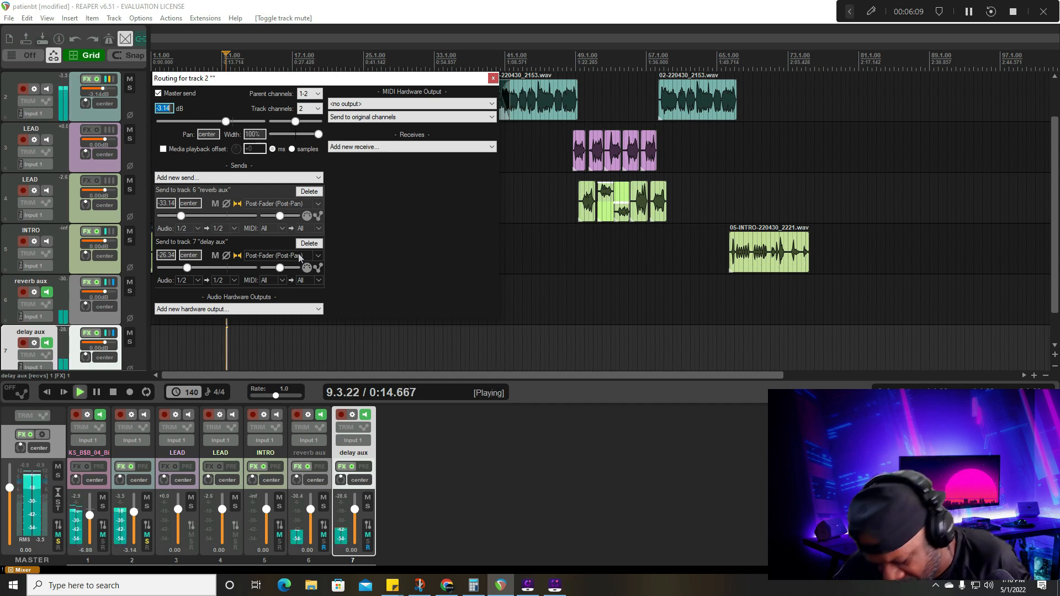